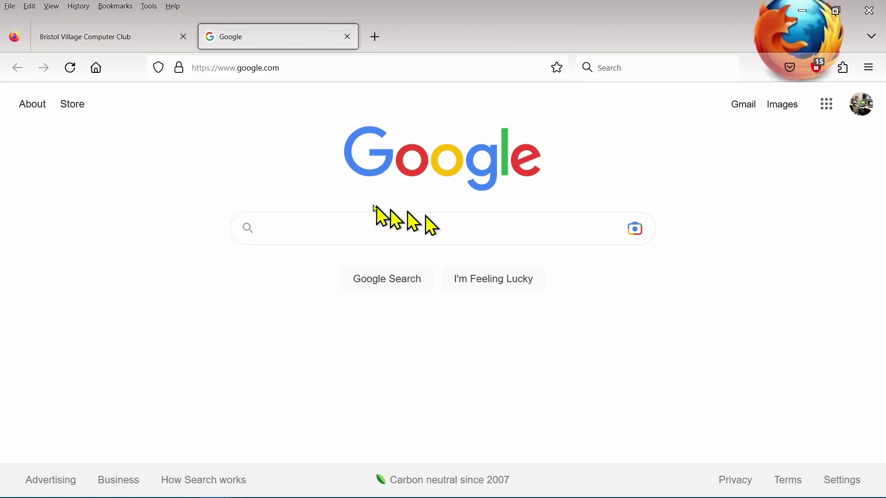
- Go to the Bristol Village website at bvres.org
left_click(244, 68)
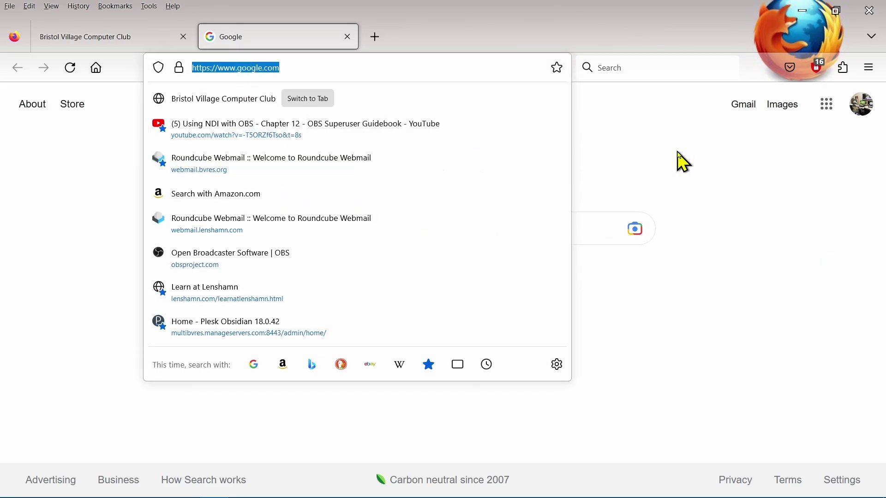
type("bvres")
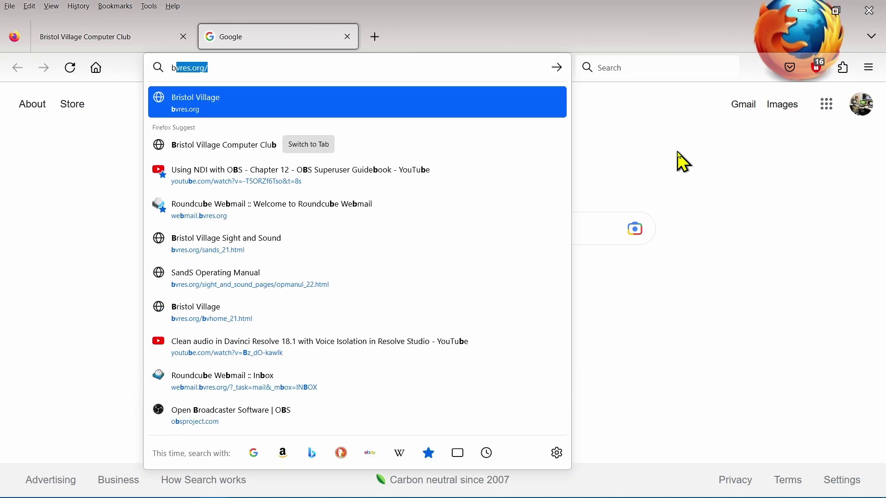
type(".org")
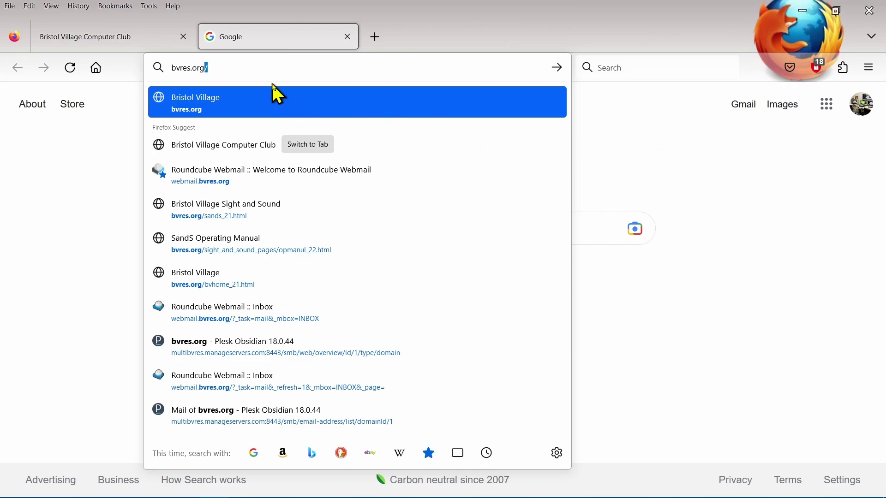
key("Return")
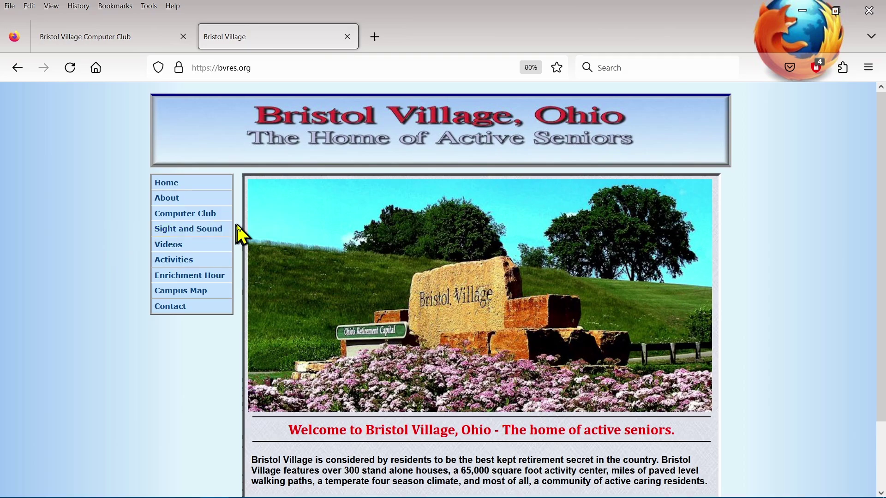
- Open the Booth Operating Manual from the Sight and Sound page and read the Davinci Resolve instructions on starting a project
left_click(217, 229)
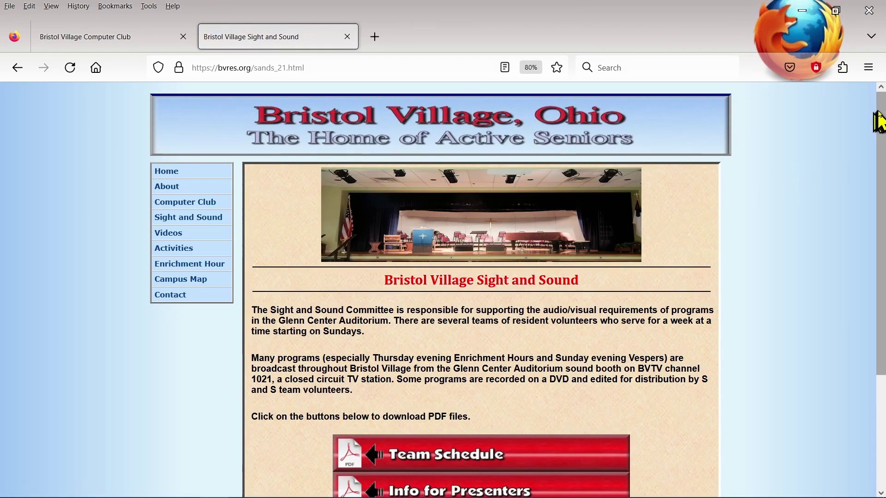
left_click_drag(876, 111, 876, 263)
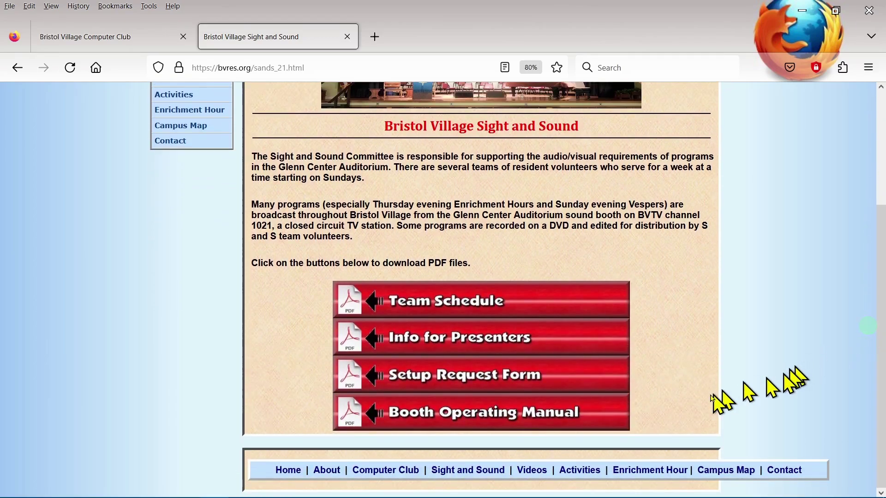
left_click(469, 420)
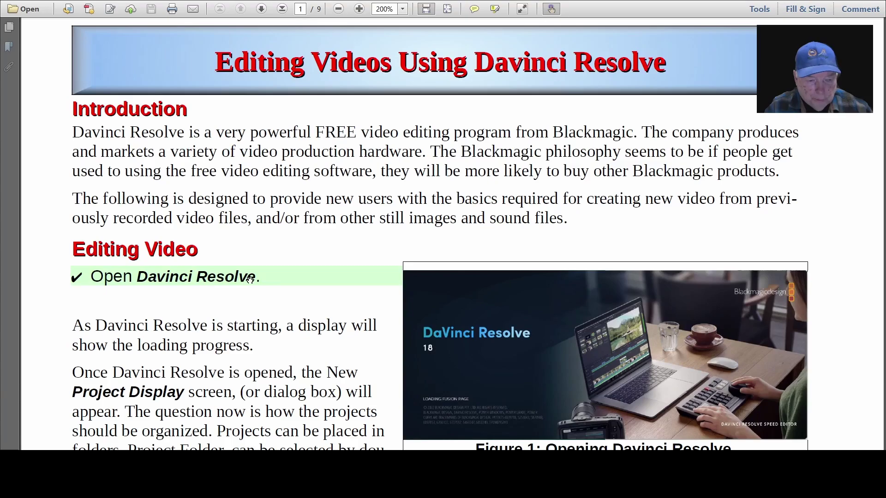
scroll(491, 259, "down", 3)
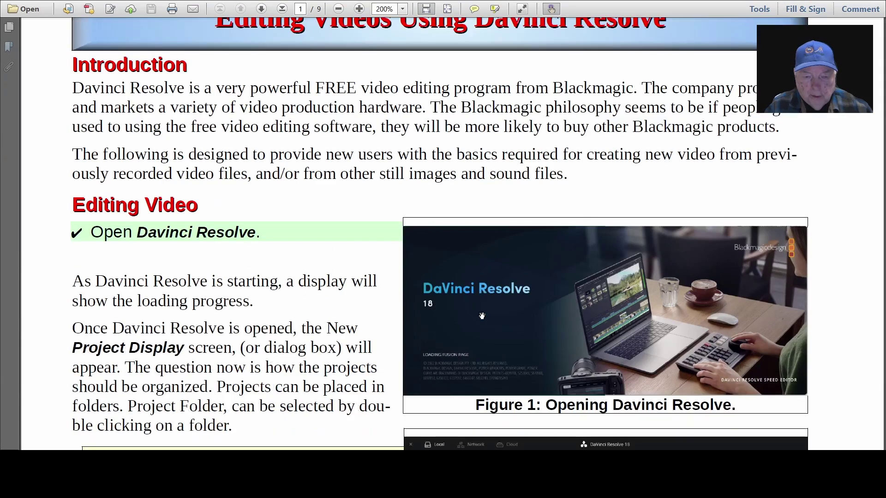
scroll(491, 259, "down", 3)
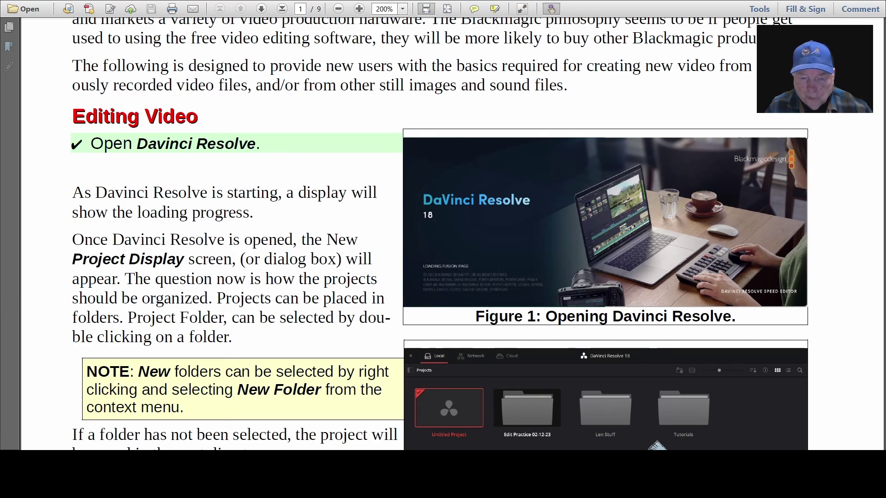
scroll(373, 248, "down", 3)
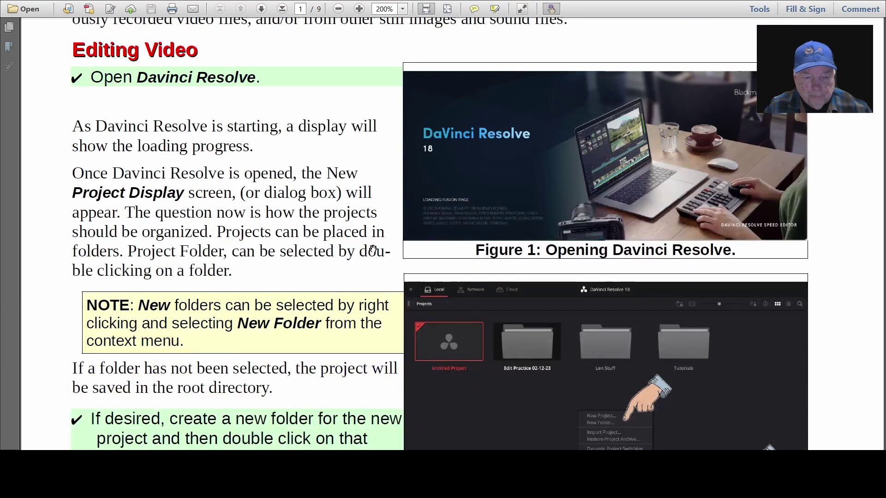
scroll(369, 240, "down", 7)
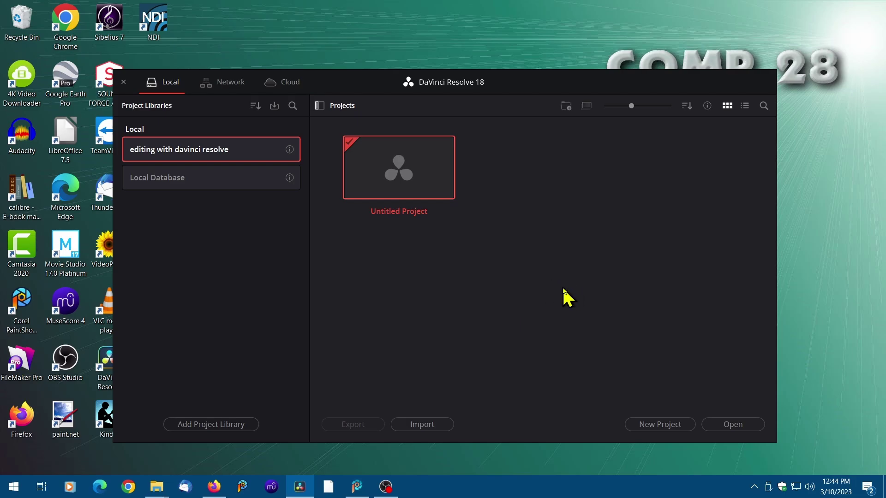
- In DaVinci Resolve's project manager, create a new folder named "editing practice" in the "editing with davinci resolve" library
right_click(548, 264)
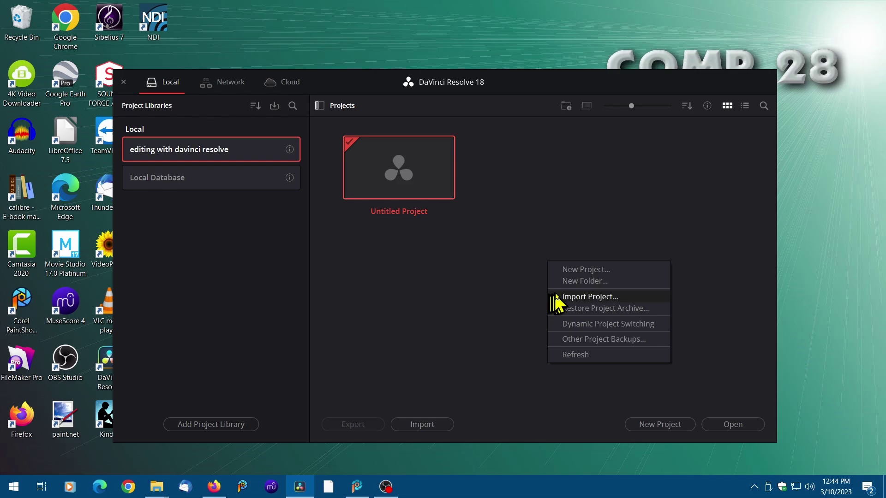
left_click(577, 282)
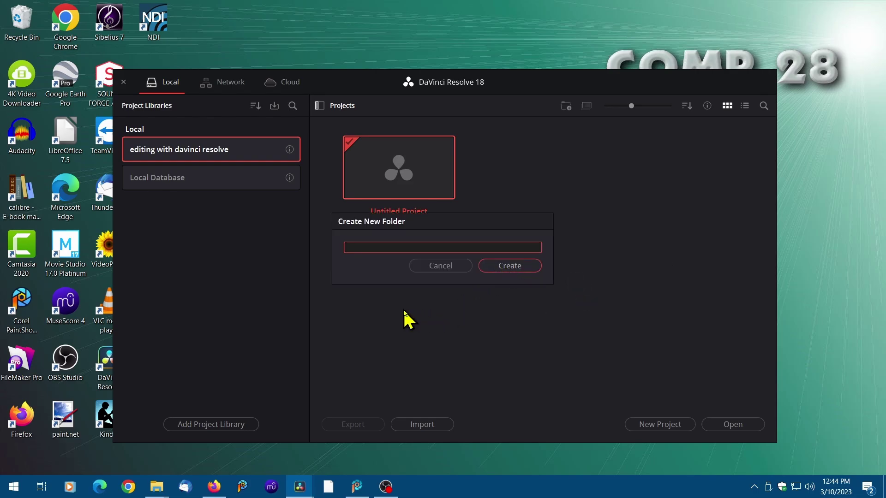
type("editing practice")
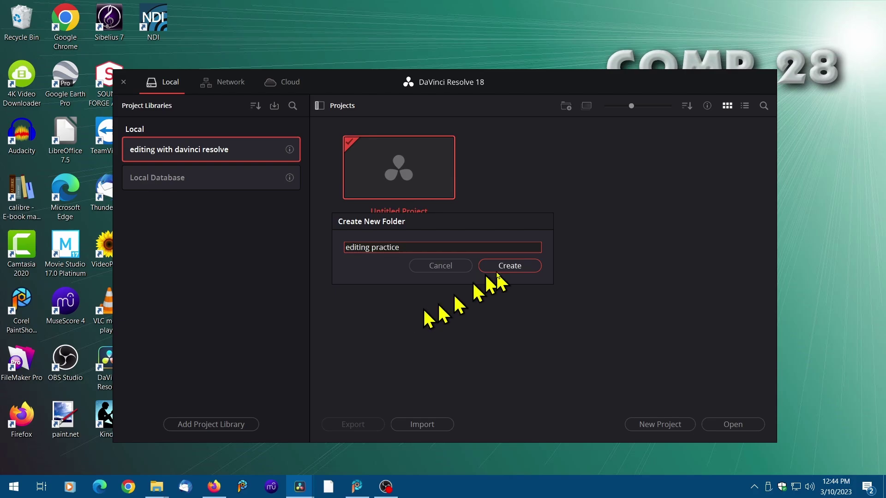
left_click(509, 266)
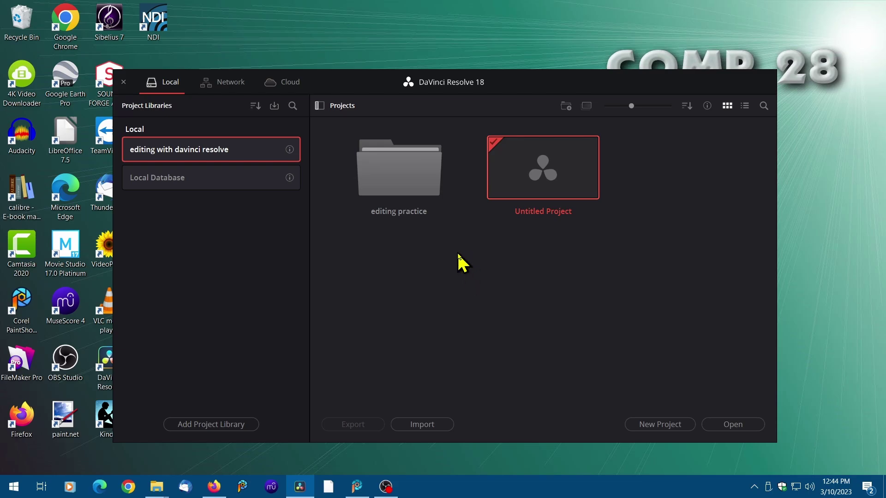
- Open the "editing practice" folder and create a new project in it named "Editing Practice"
double_click(400, 184)
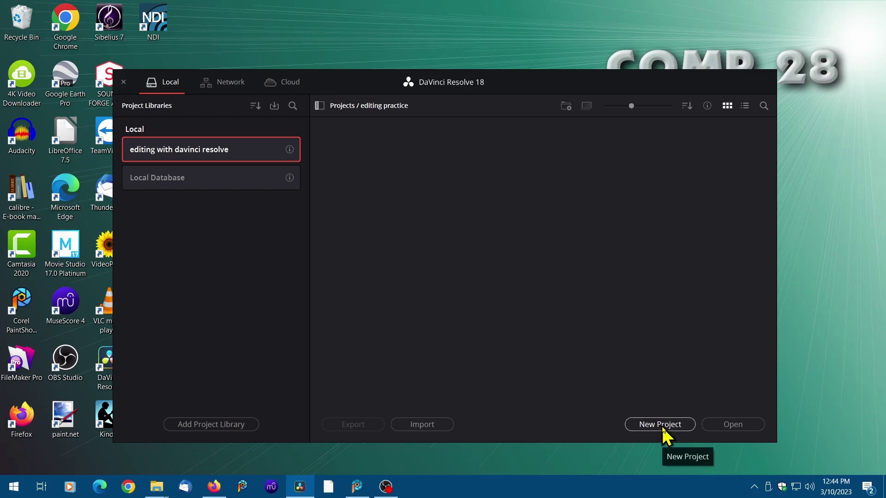
right_click(464, 203)
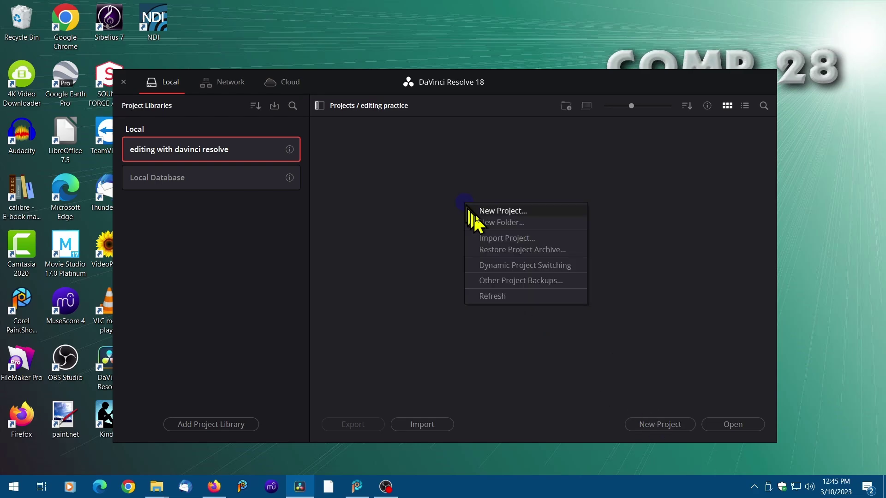
left_click(504, 213)
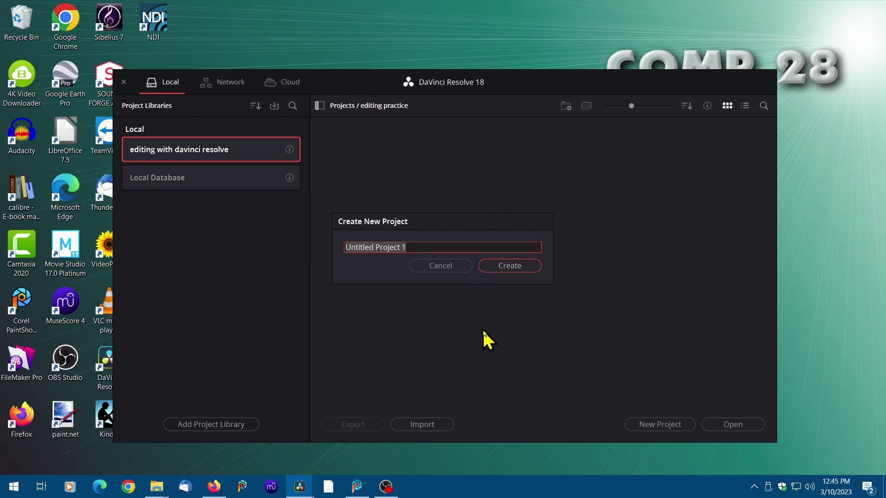
type("Editing Practi")
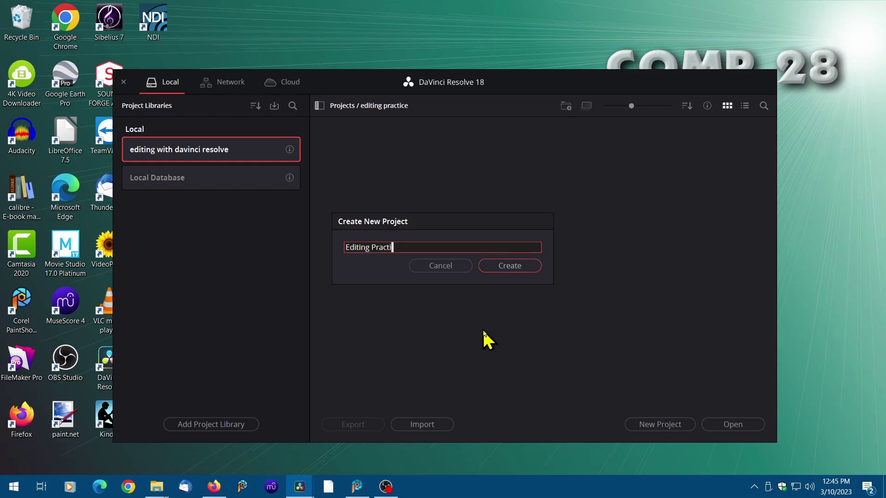
type("ce")
key("Return")
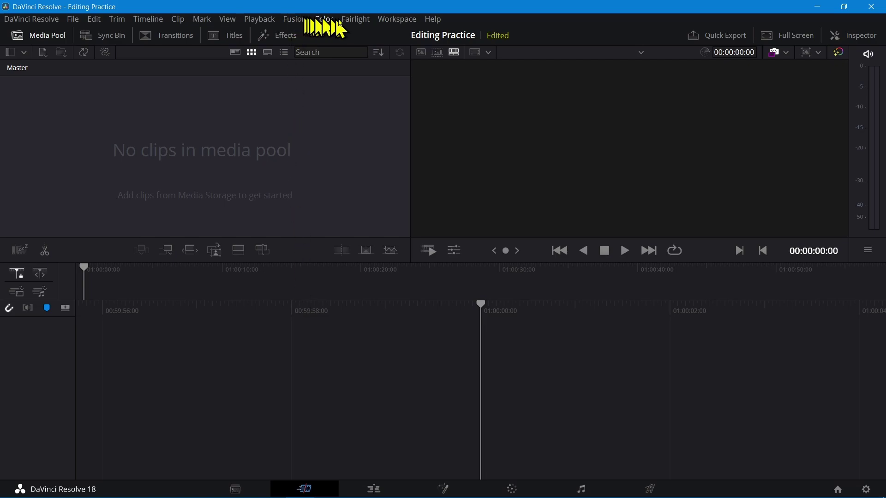
- Reset the UI layout to its default and switch to the Edit page
left_click(399, 20)
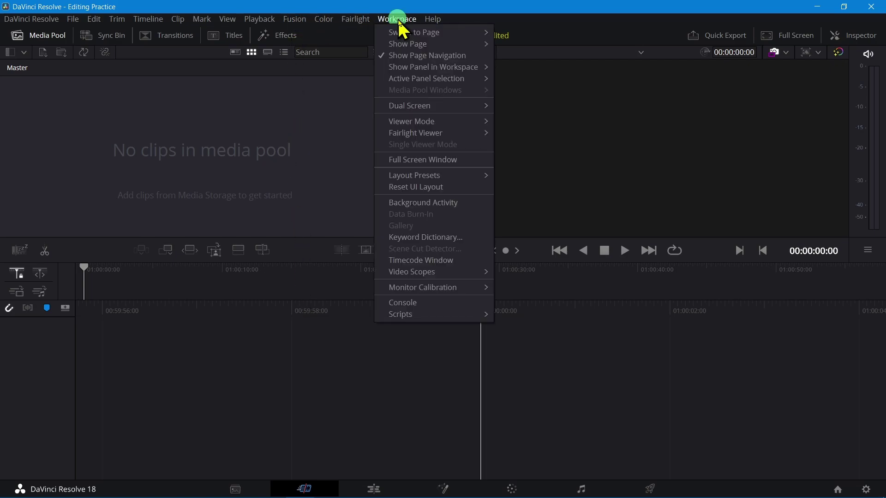
left_click(452, 193)
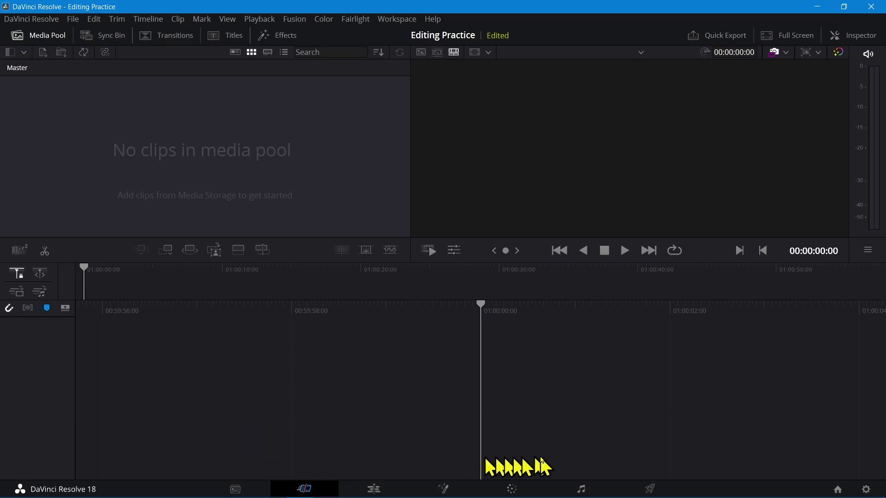
left_click(376, 493)
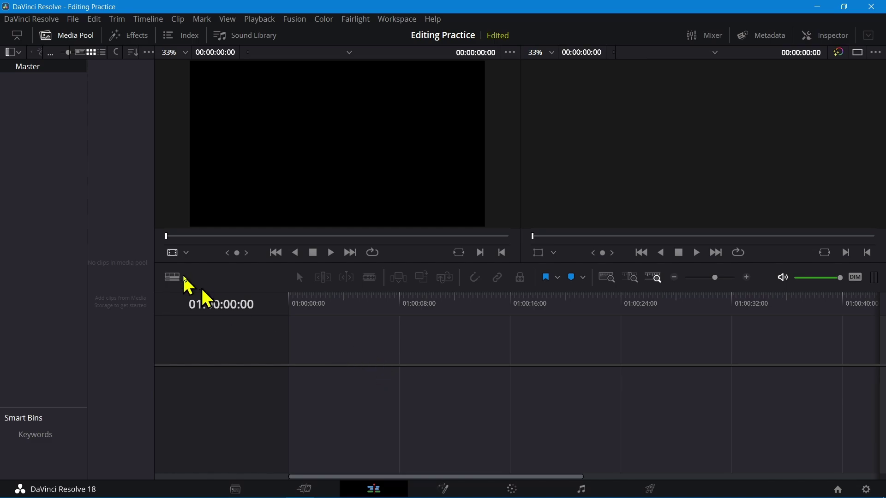
- Import Clouds.JPG and DSCN0405.MOV from the Editing with Davinci Resolve-samples folder into the media pool
right_click(123, 113)
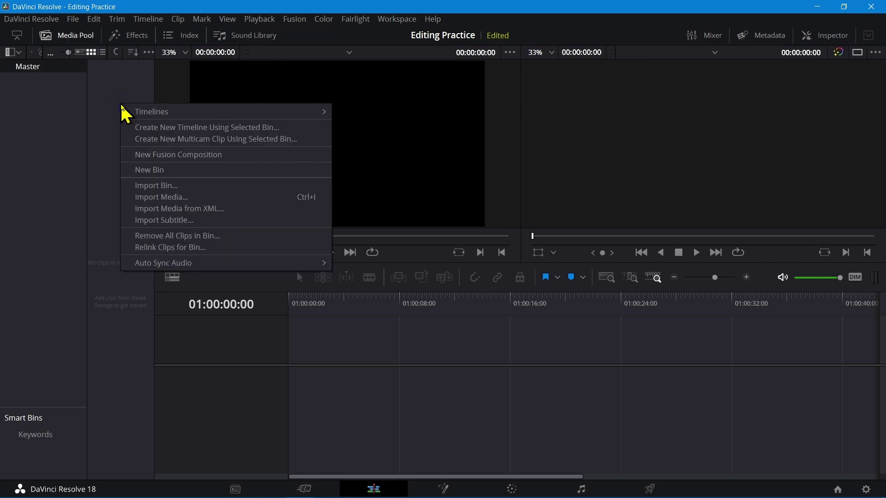
left_click(127, 200)
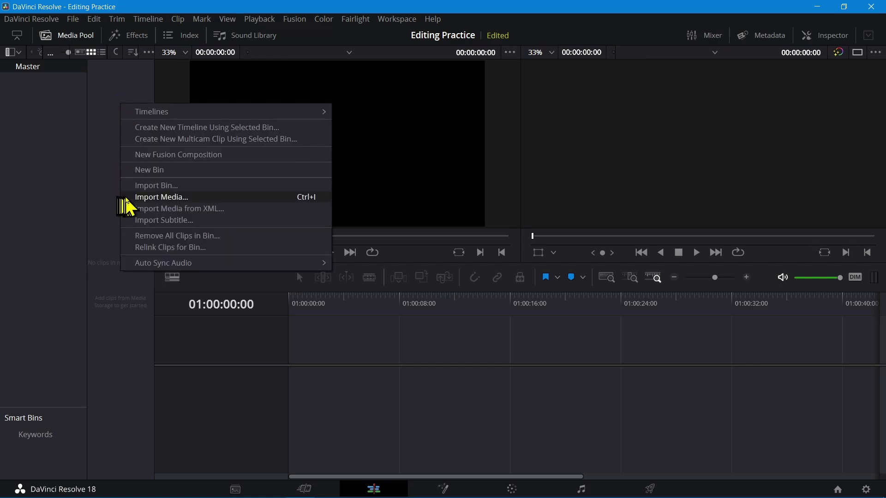
left_click(161, 198)
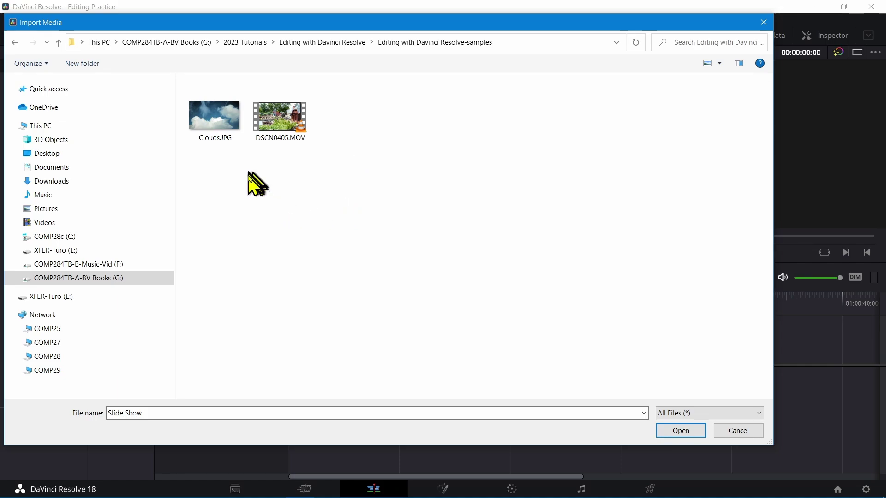
left_click(219, 138)
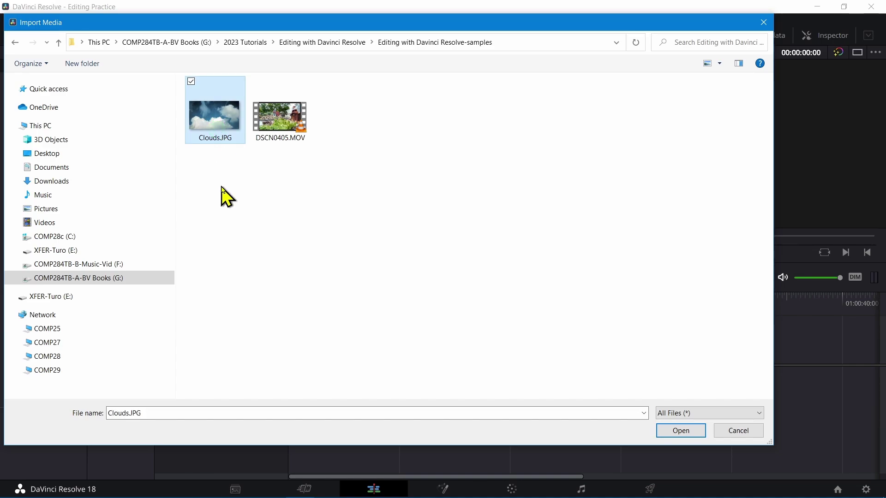
left_click(265, 123, "ctrl")
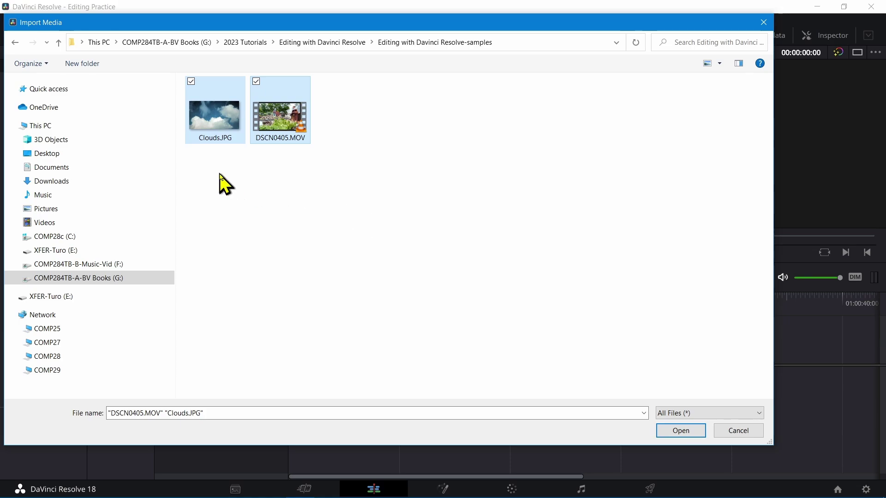
left_click(686, 438)
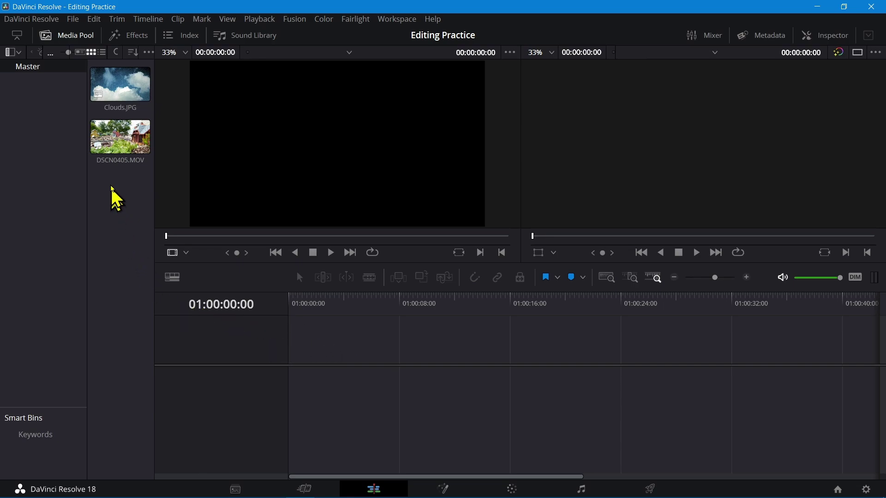
- Place a Four Color Gradient generator on the empty timeline's first video track, starting about 3.5 seconds in
left_click(132, 38)
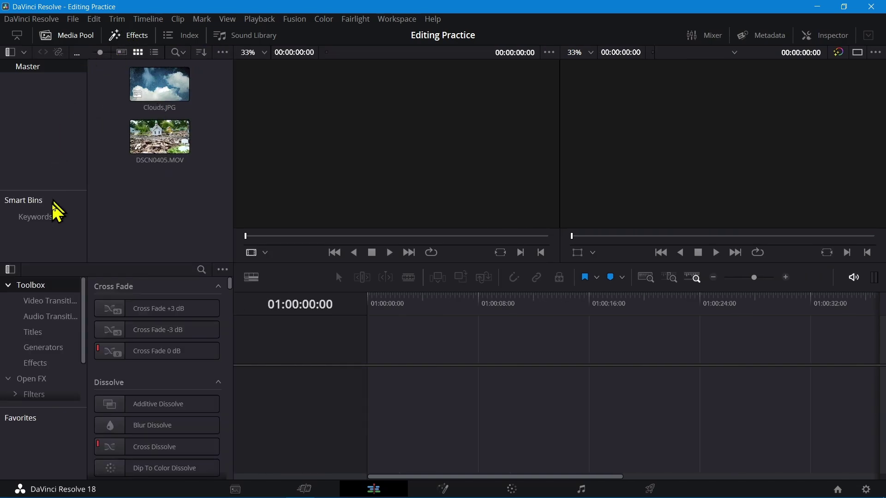
left_click(48, 349)
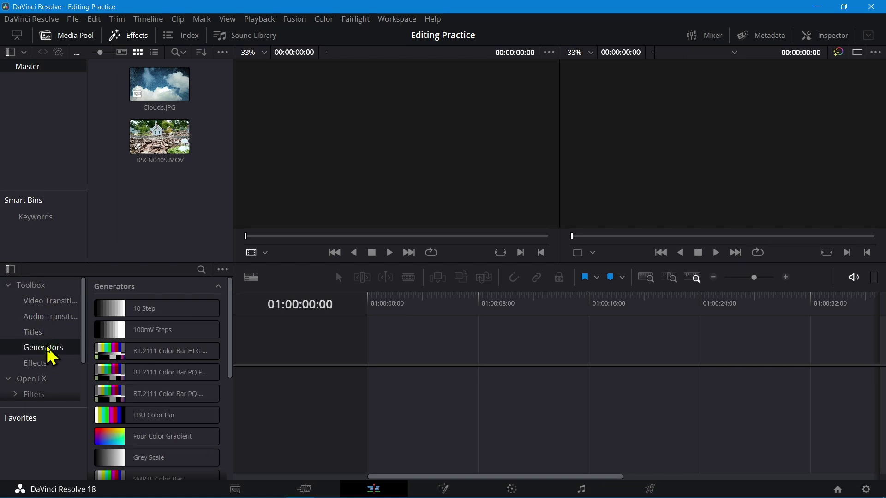
left_click_drag(230, 329, 235, 427)
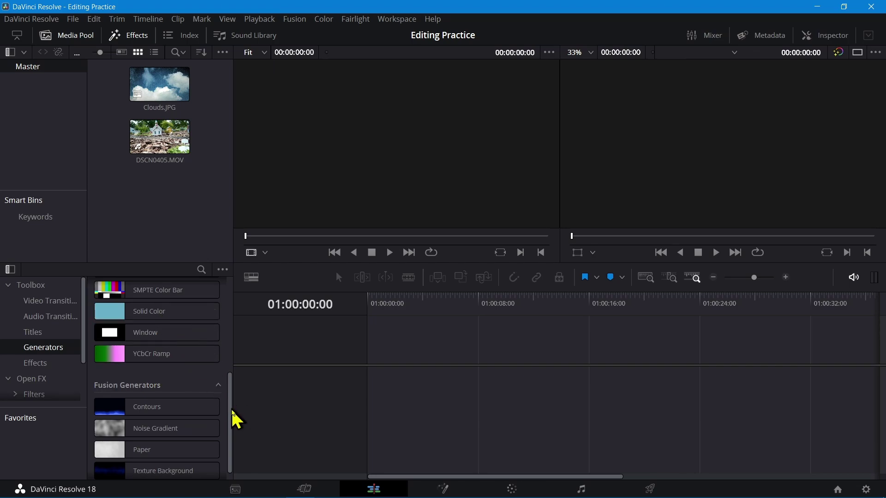
left_click_drag(231, 421, 220, 362)
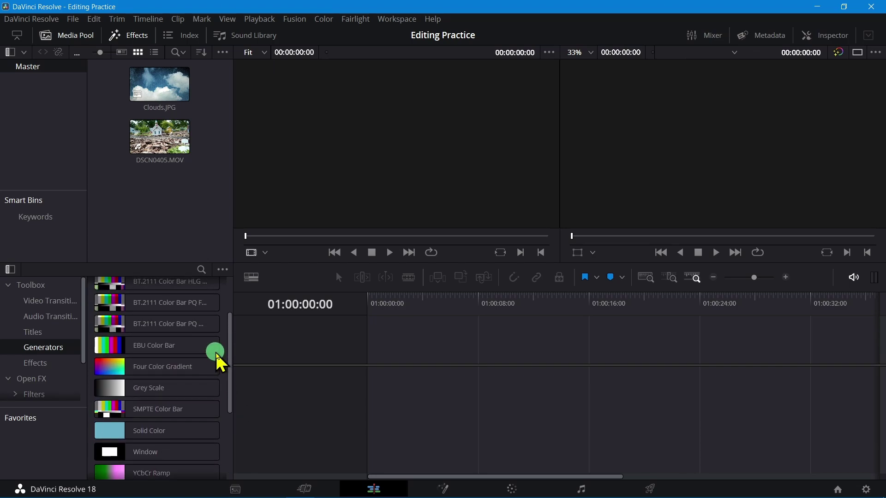
left_click(114, 366)
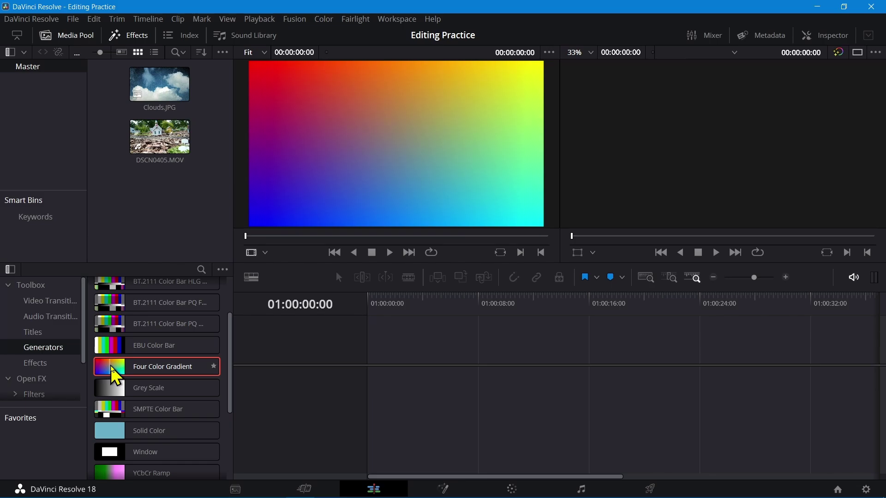
left_click_drag(112, 368, 416, 395)
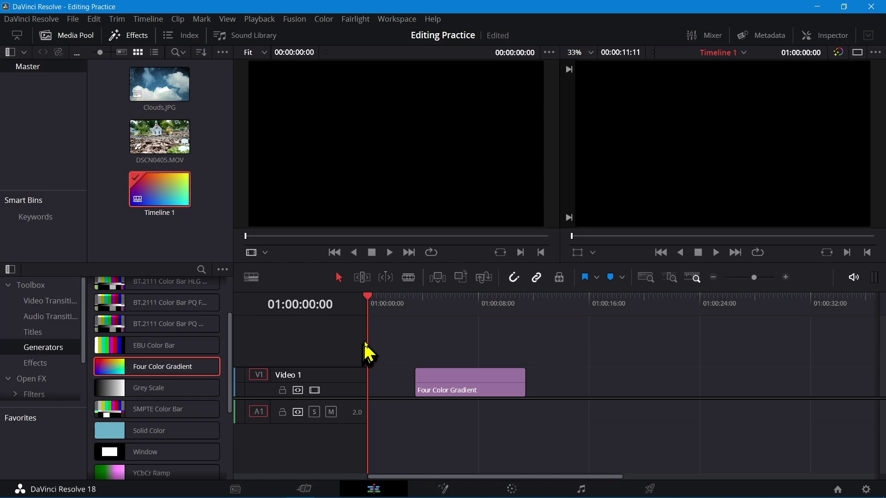
- Delete the empty gap before the Four Color Gradient clip on Video 1 and return the playhead to the timeline start
left_click(398, 297)
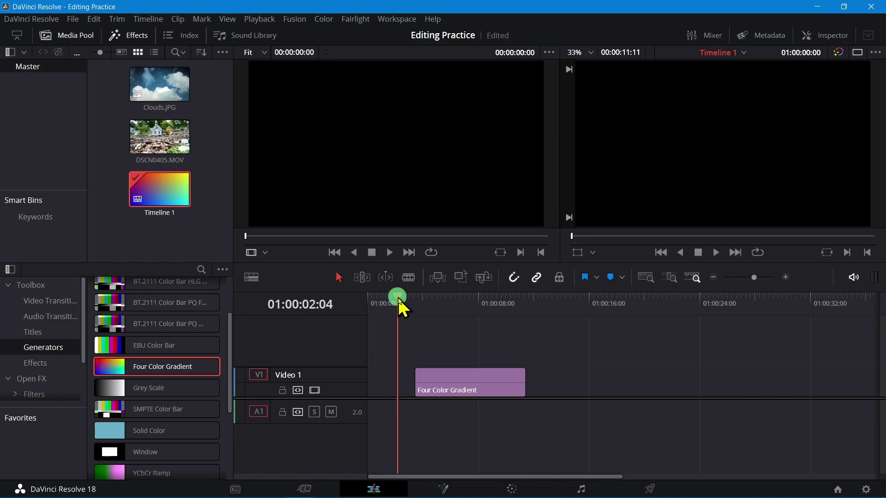
left_click(441, 299)
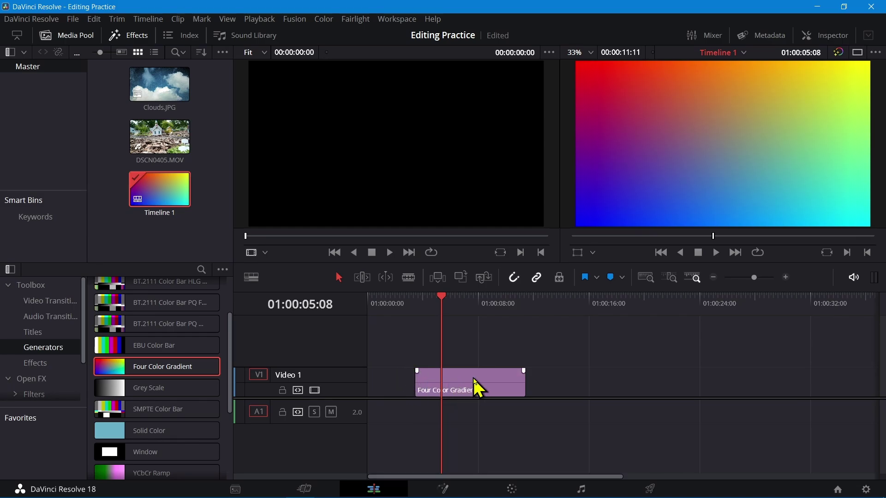
mouse_move(472, 378)
left_mouse_down()
mouse_move(458, 379)
mouse_move(485, 375)
mouse_move(468, 376)
left_mouse_up()
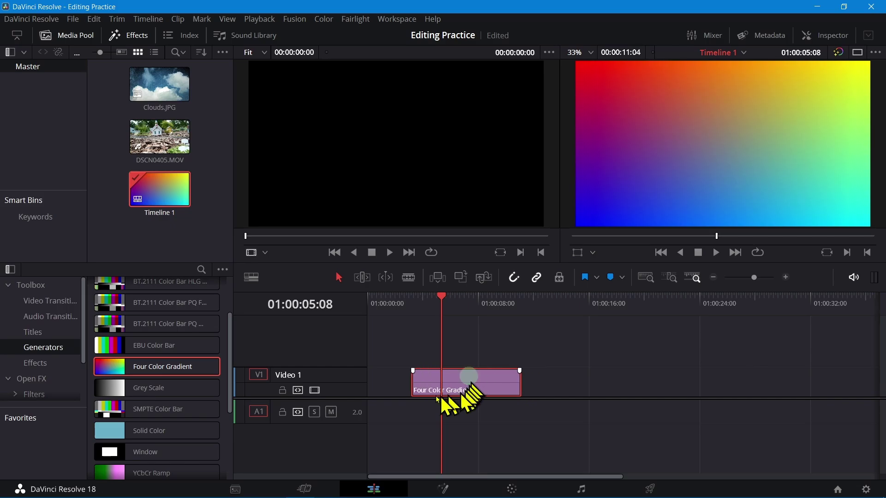
left_click(389, 388)
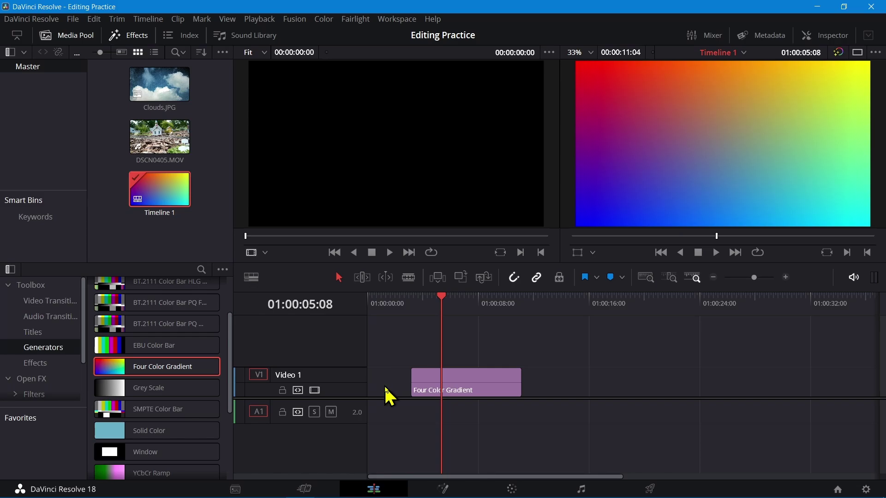
left_click(386, 389)
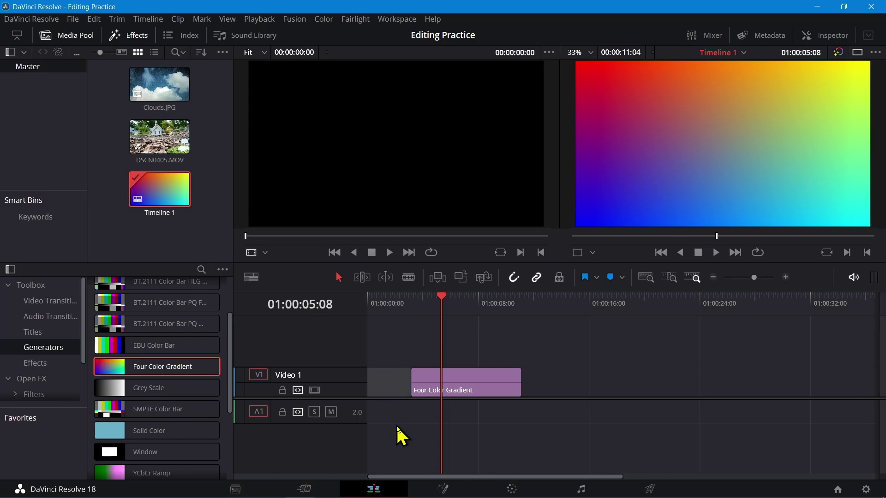
key("Delete")
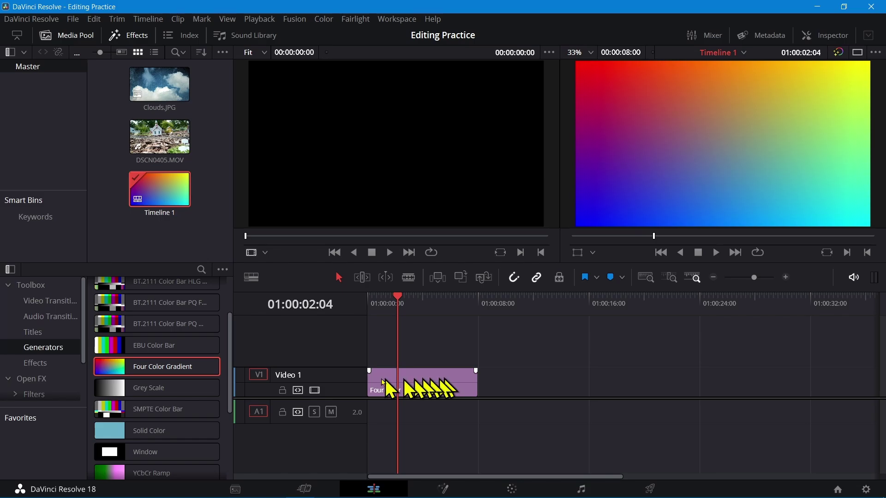
left_click(369, 303)
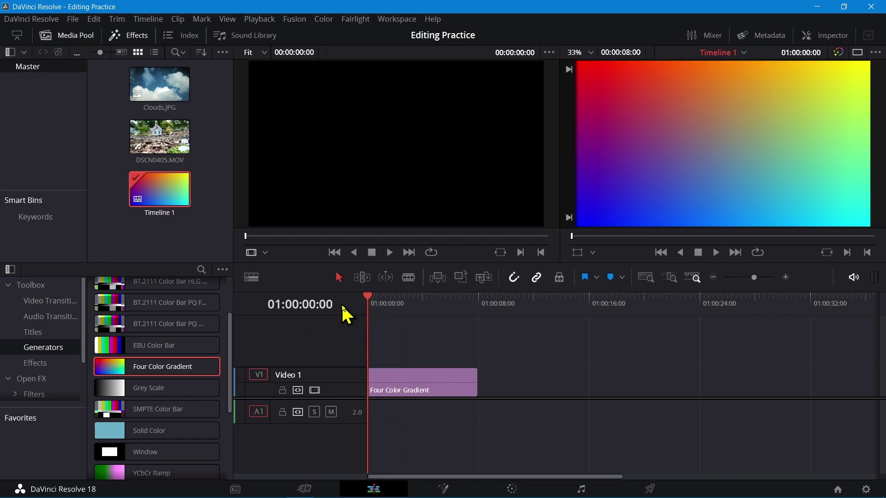
- Move the playhead about 3 seconds into the Four Color Gradient clip and show the clip's settings in the Inspector
left_click(418, 381)
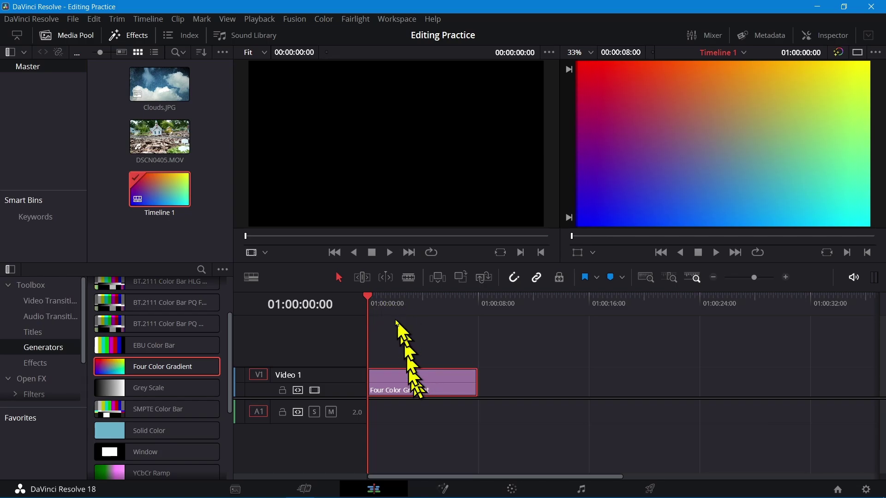
left_click(412, 298)
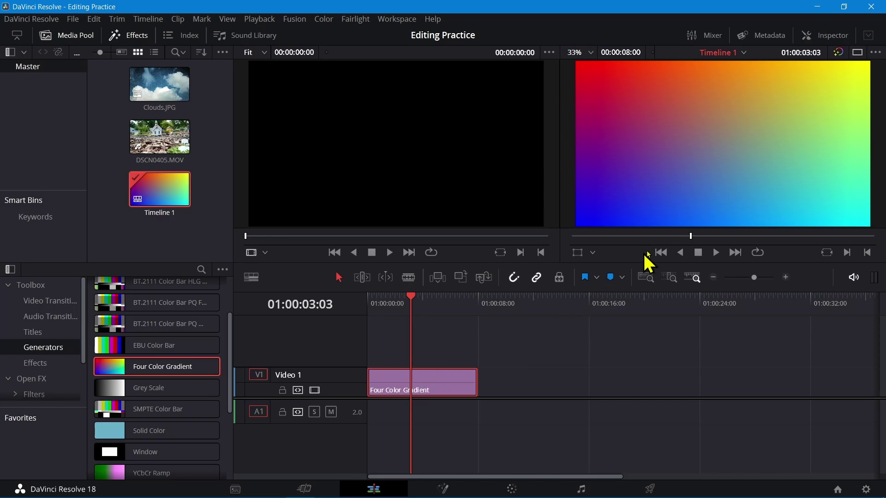
left_click(825, 42)
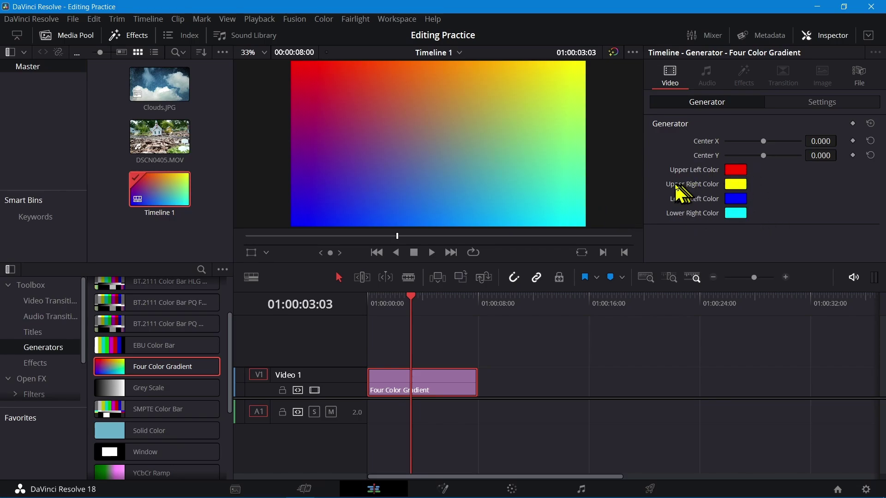
- Try black as the gradient's upper right color, and undo the color change
left_click(730, 185)
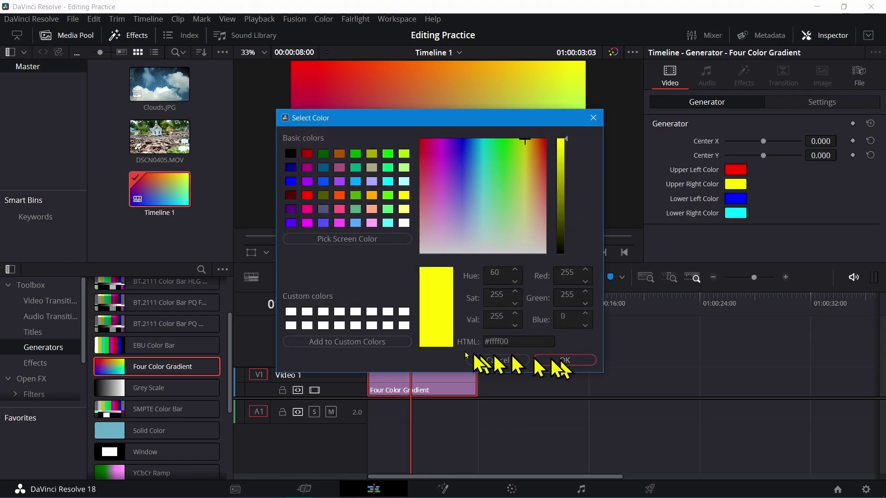
left_click(290, 153)
left_click(553, 359)
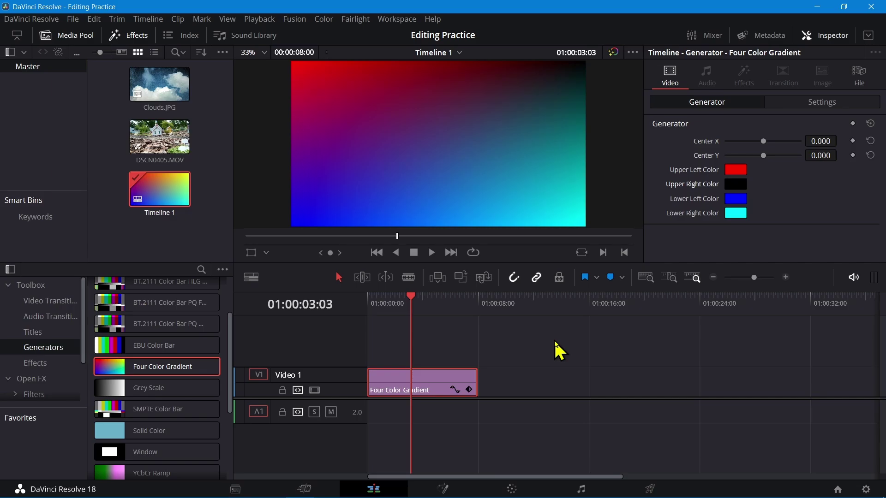
key("ctrl+z")
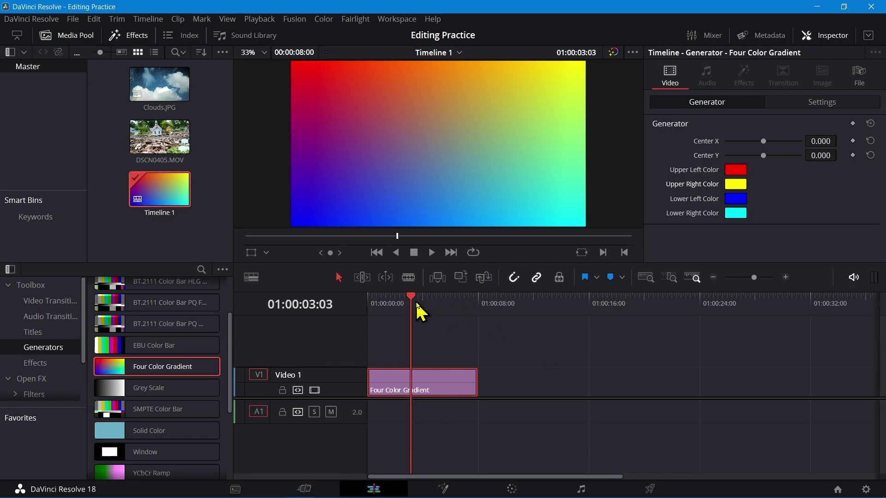
- Check the gradient clip's end point, the standard generator duration in the user Editing preferences, and the clip's duration command
left_click(479, 305)
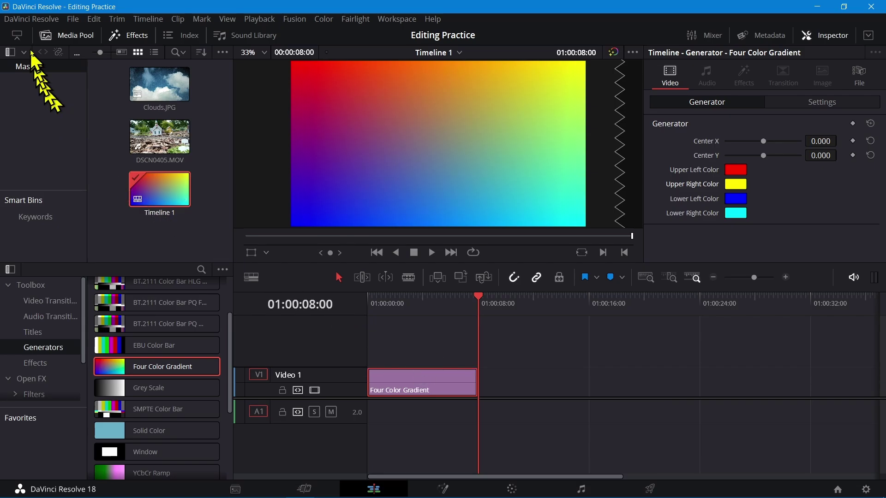
left_click(29, 19)
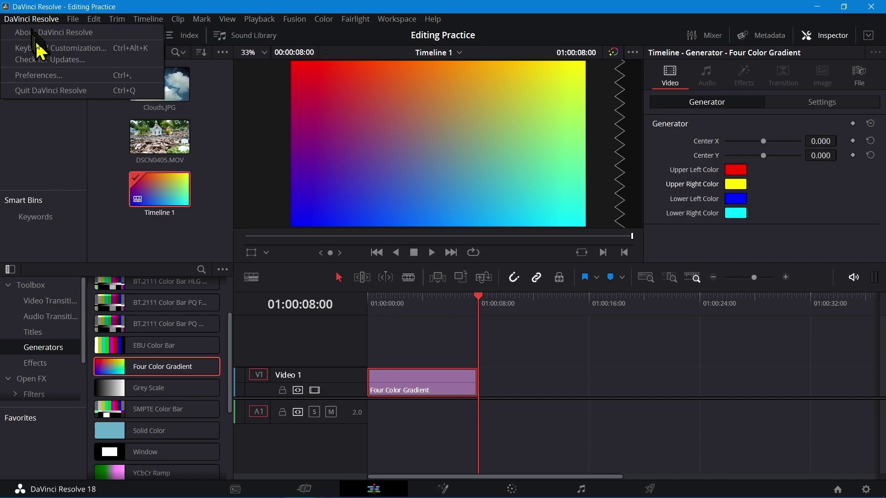
left_click(45, 74)
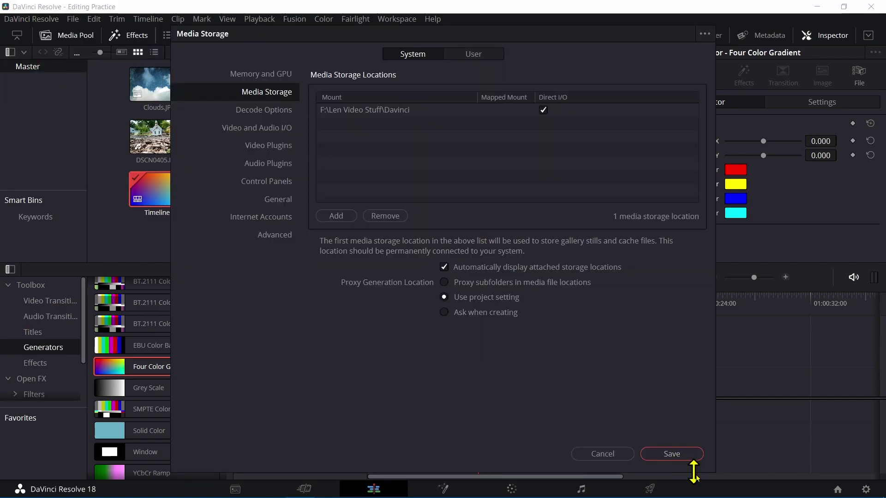
left_click(474, 56)
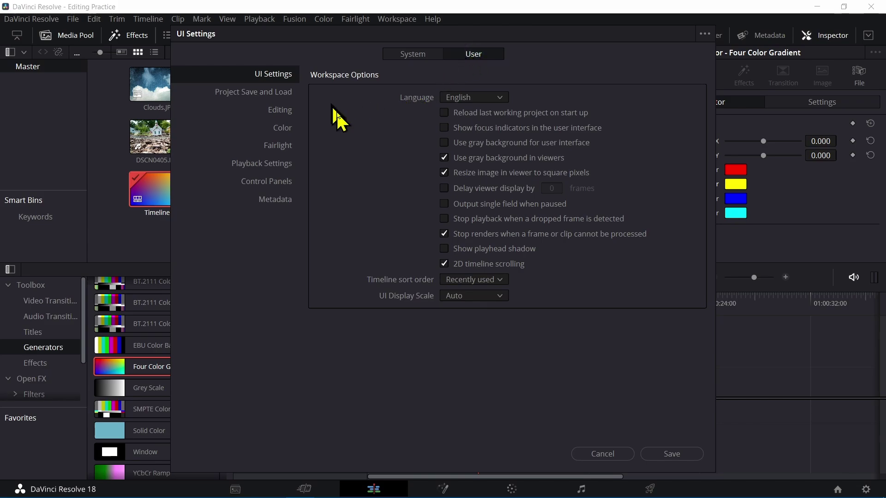
left_click(277, 111)
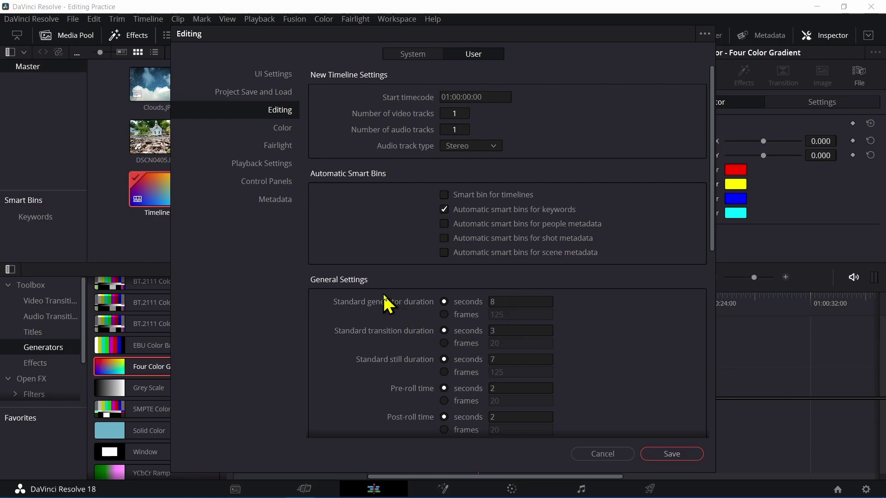
left_click(671, 455)
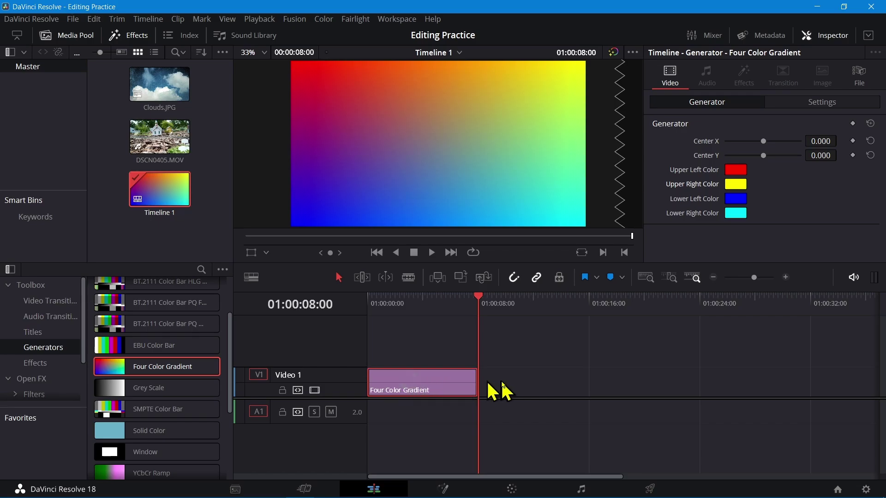
right_click(432, 380)
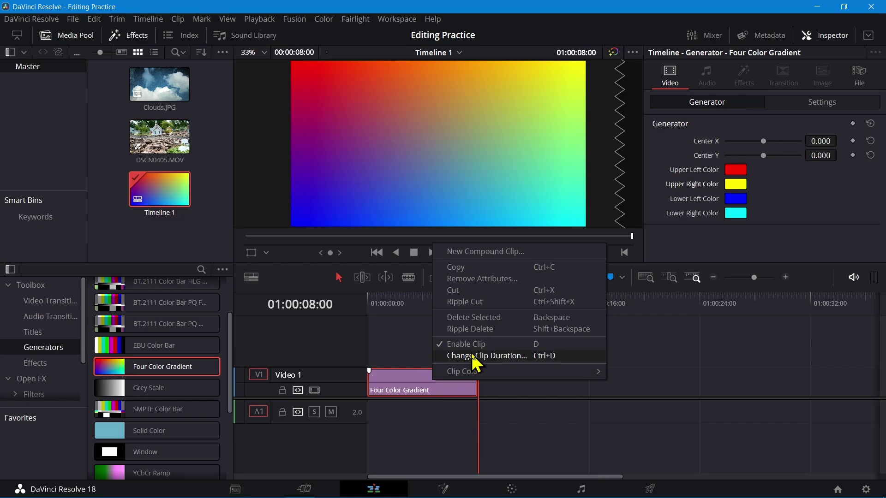
left_click(413, 383)
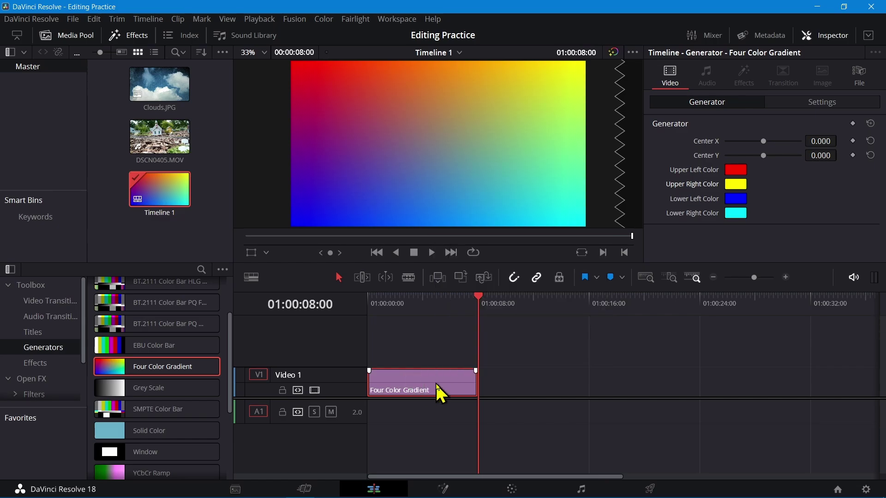
- Place a basic Text title on a new Video 2 track above the gradient, starting at the timeline's beginning
left_click(60, 333)
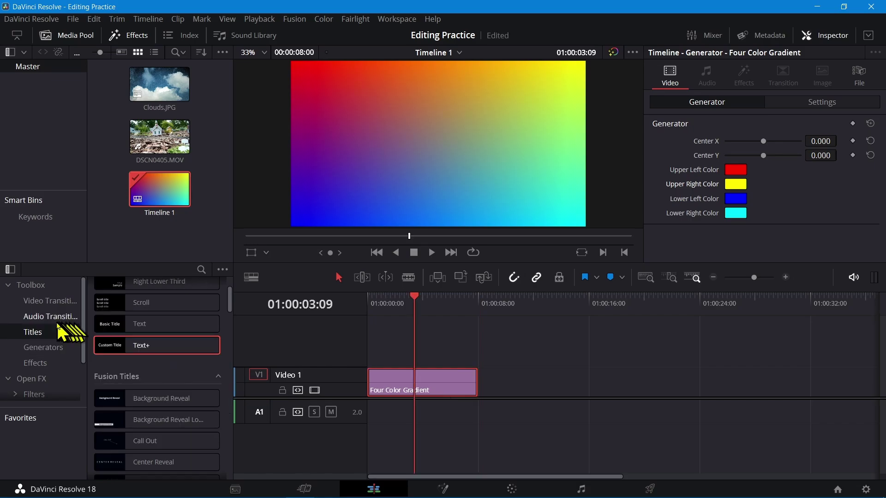
left_click(31, 332)
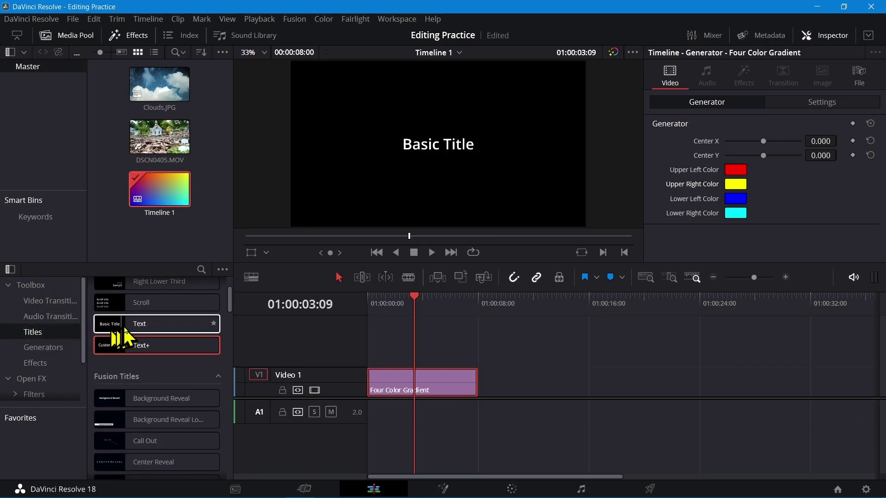
left_click(155, 330)
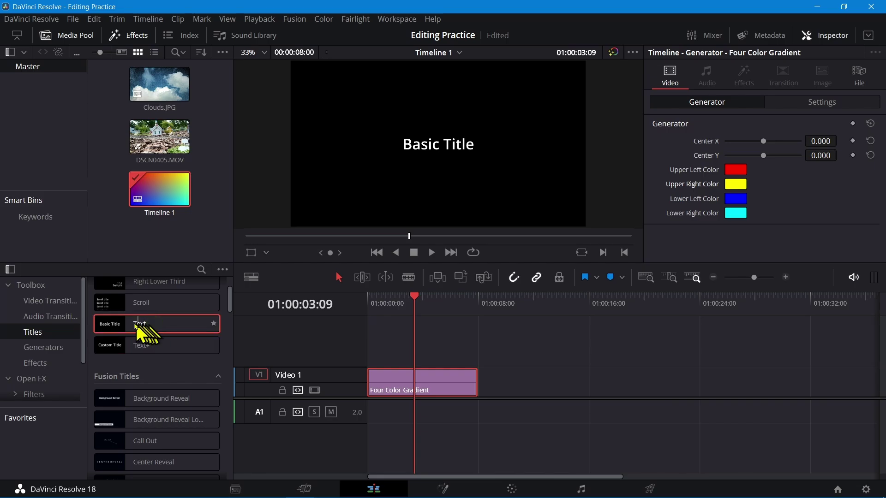
left_click_drag(121, 329, 369, 358)
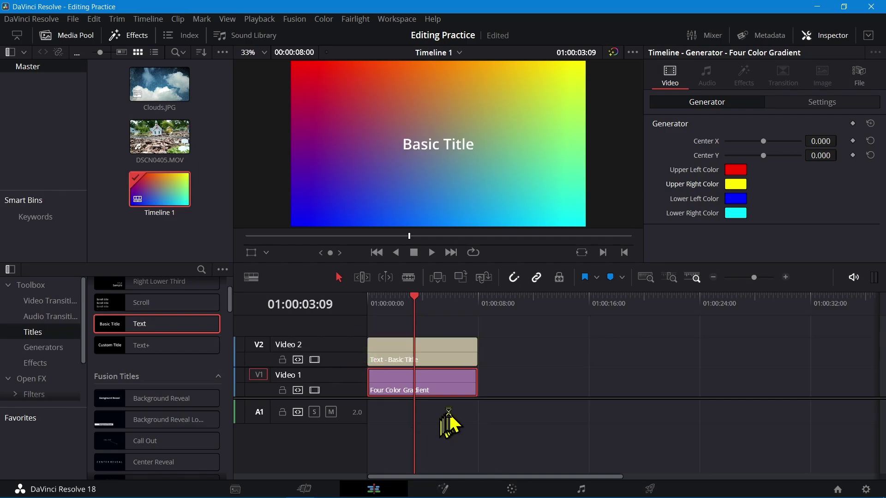
- Expand the Inspector to full height and change the title's text to "This is My Title"
left_click(427, 355)
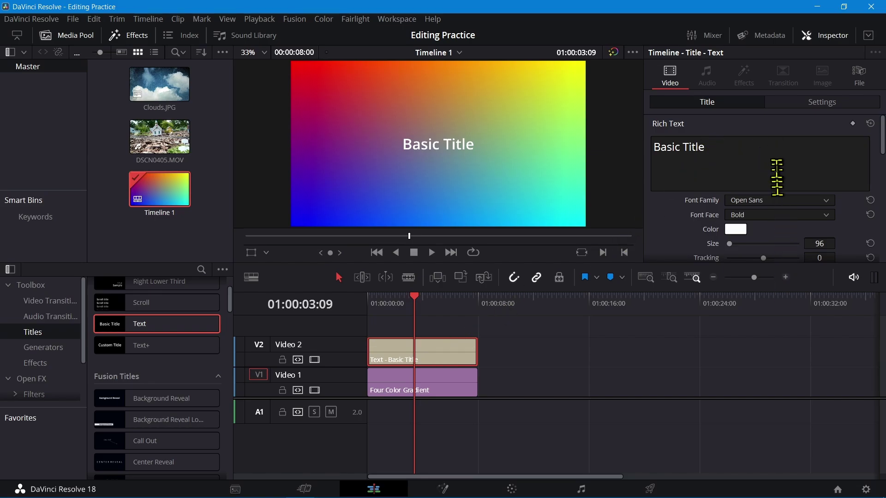
left_click(868, 36)
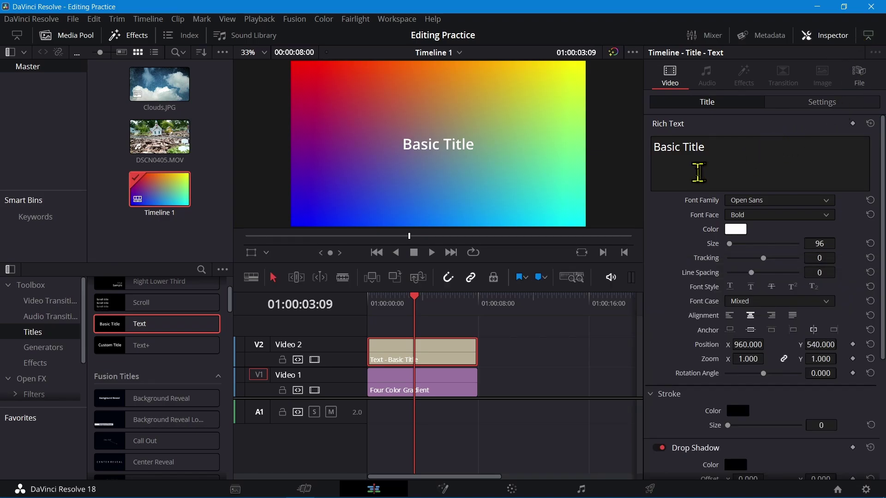
double_click(665, 147)
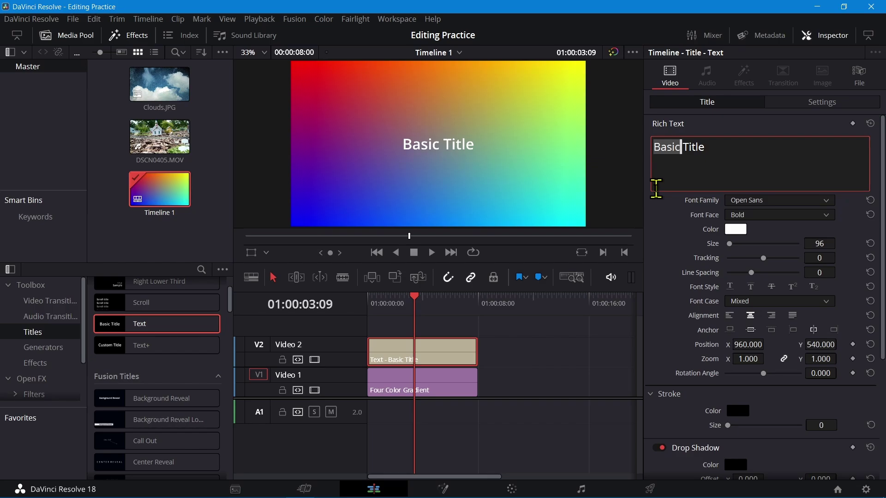
type("This is")
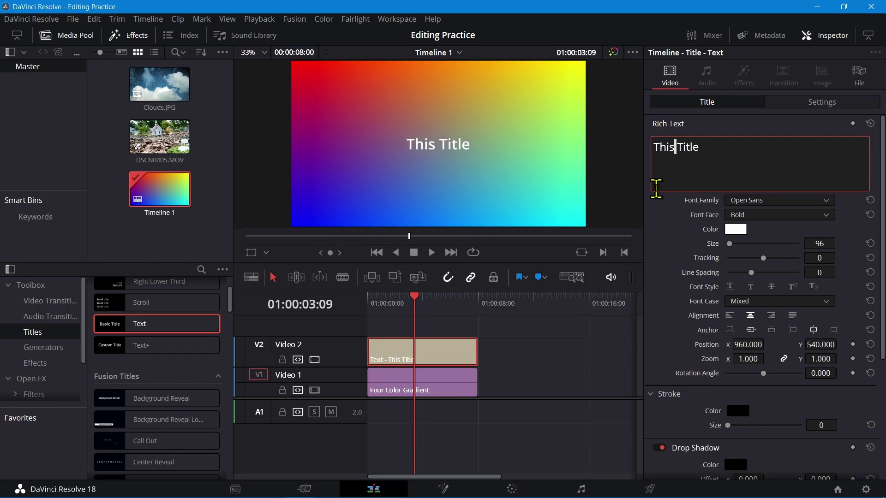
type(" My")
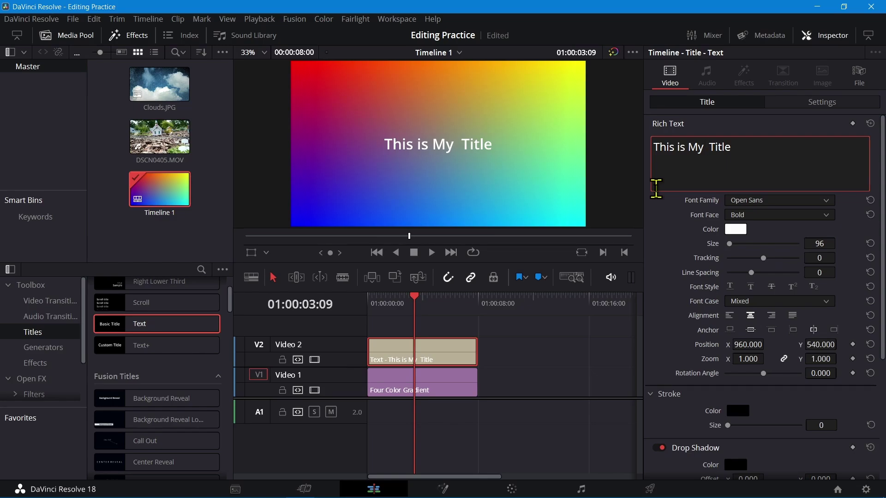
key("BackSpace")
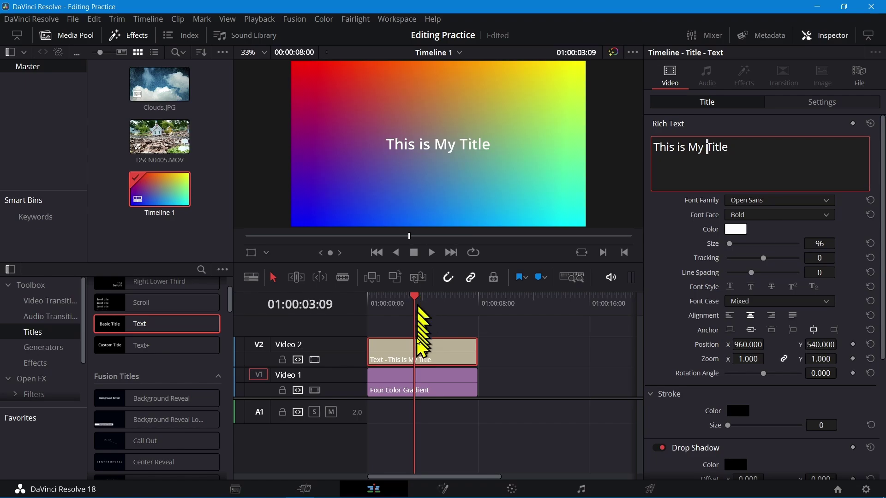
- Keep Open Sans as the title's font family and set its font face to Extrabold
left_click(421, 358)
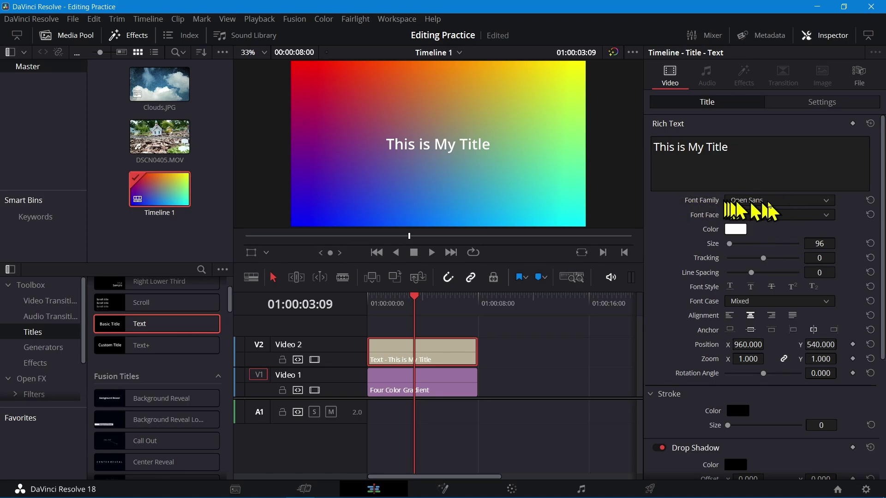
left_click(823, 201)
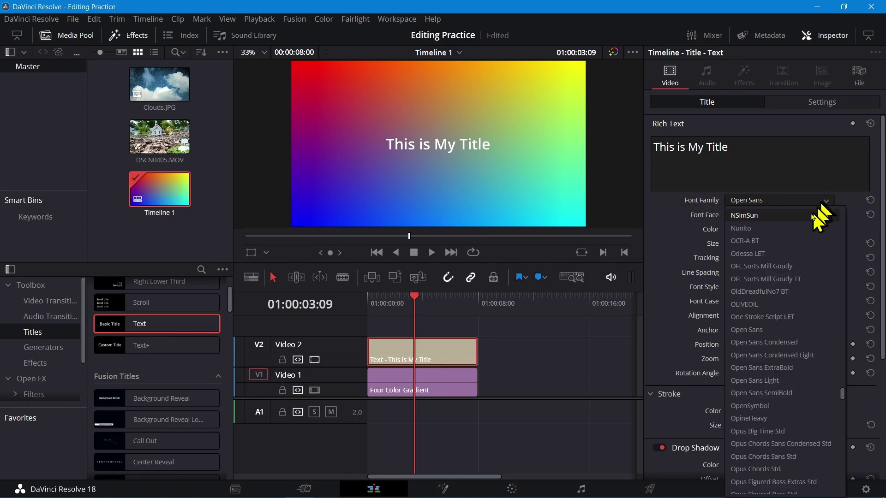
left_click(757, 332)
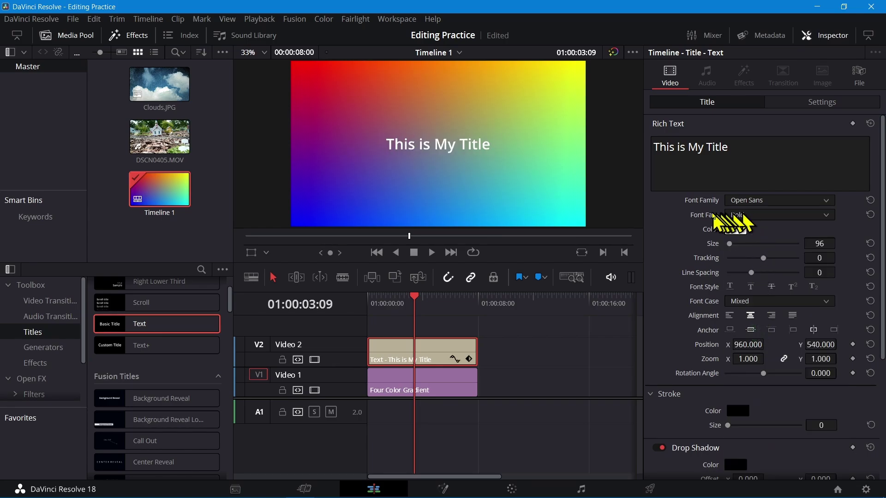
left_click(825, 215)
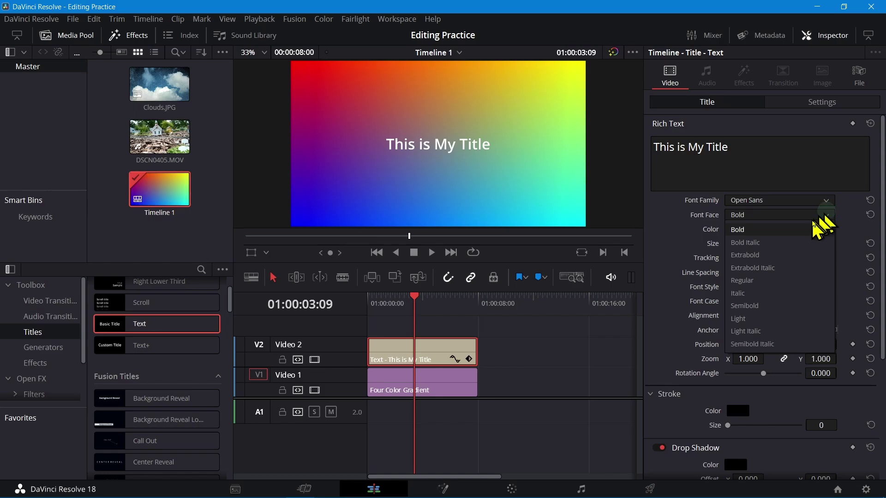
left_click(764, 256)
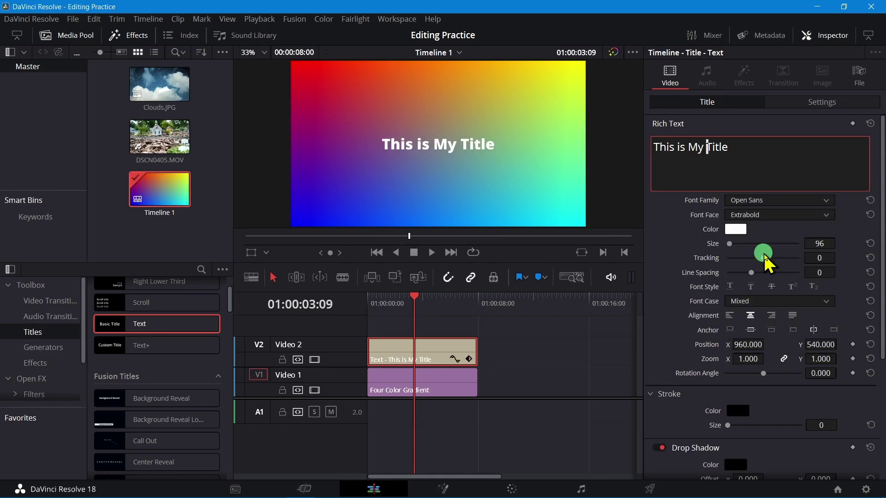
- Set the title's font size to 123 and its alignment to centered
left_click(817, 247)
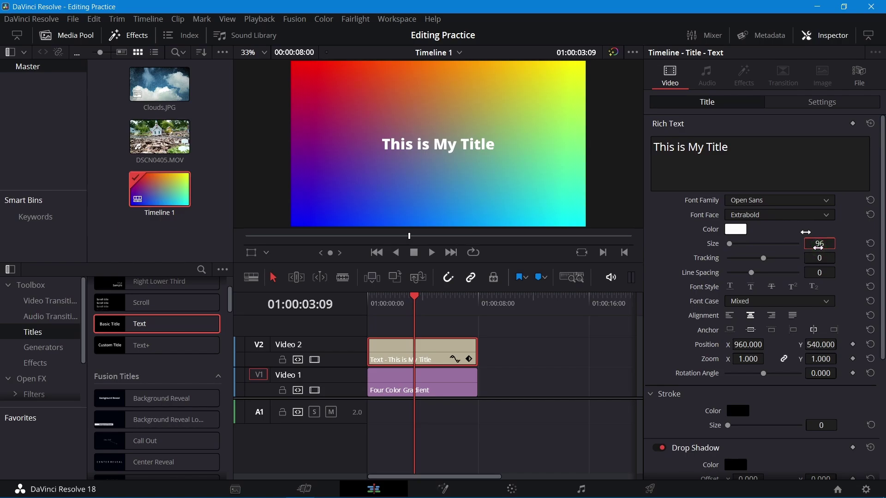
mouse_move(730, 244)
left_mouse_down()
mouse_move(745, 249)
mouse_move(731, 246)
left_mouse_up()
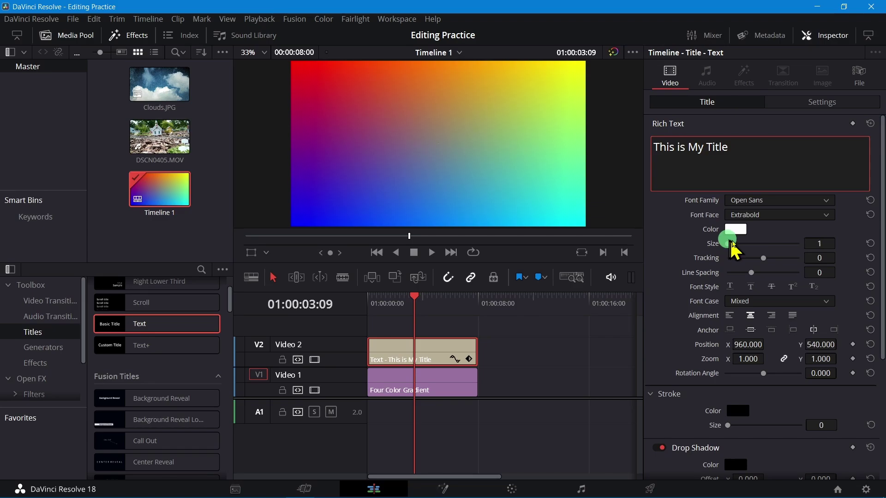
left_click(820, 242)
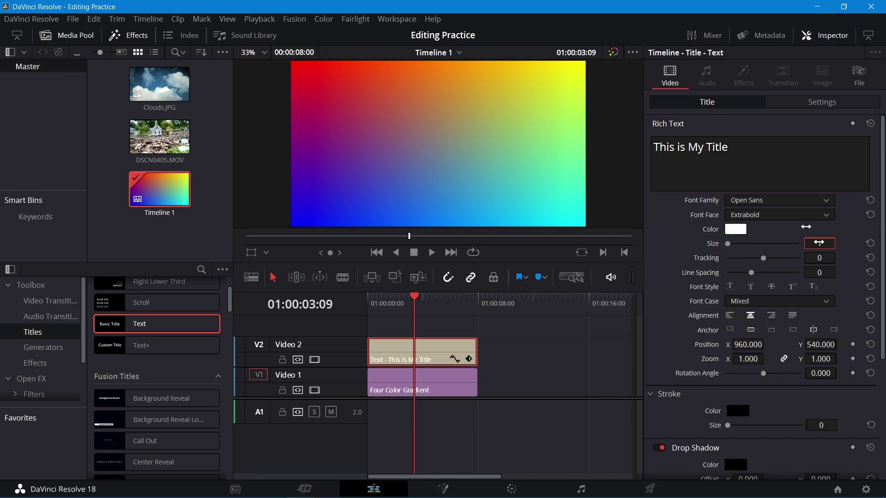
left_click(819, 243)
type("123")
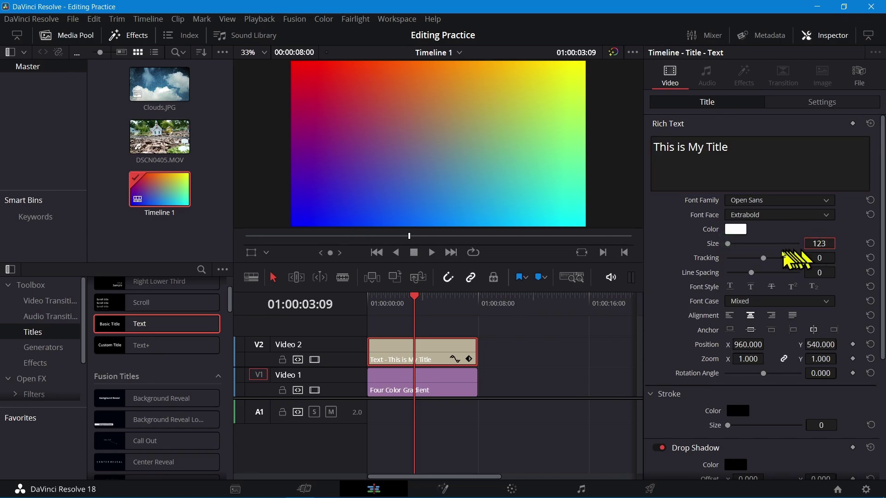
key("Return")
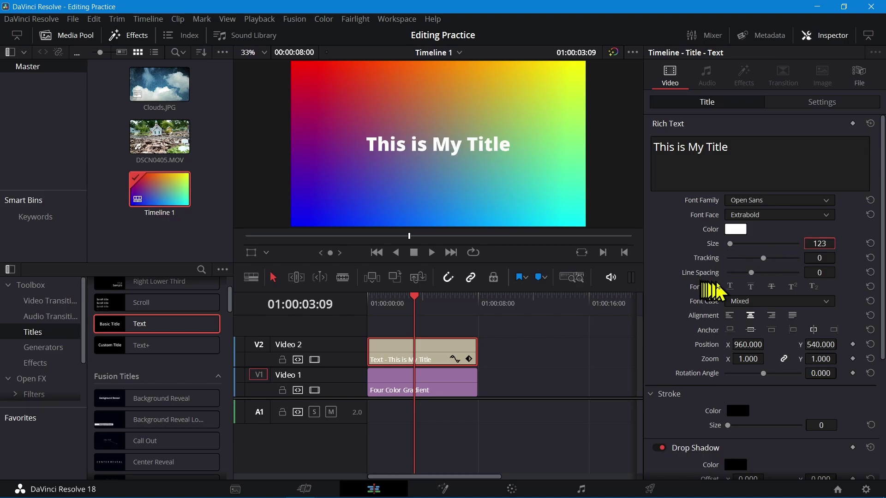
left_click(728, 316)
left_click(750, 316)
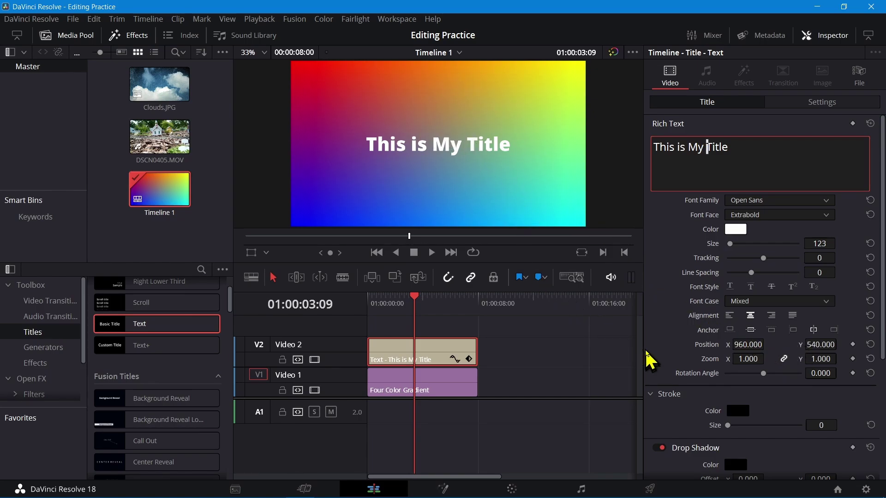
- Add a black stroke to the title text with a size of 6
scroll(668, 332, "down", 3)
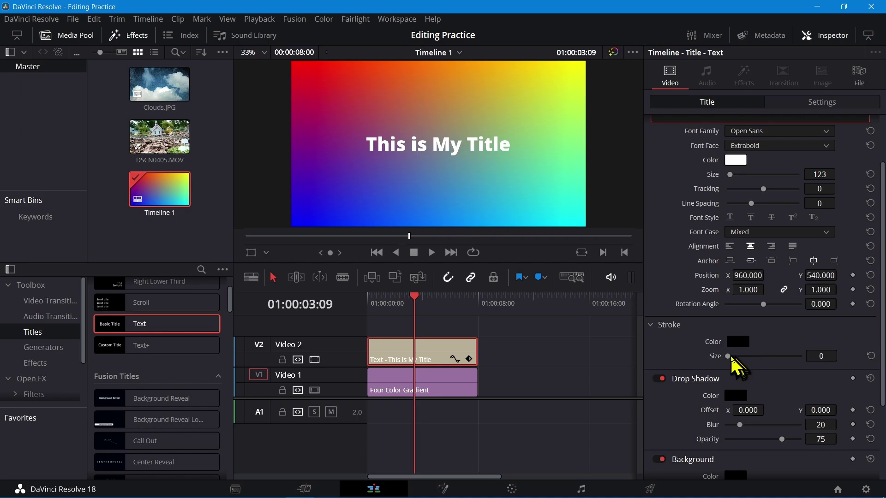
mouse_move(728, 357)
left_mouse_down()
mouse_move(795, 361)
mouse_move(721, 361)
mouse_move(740, 363)
left_mouse_up()
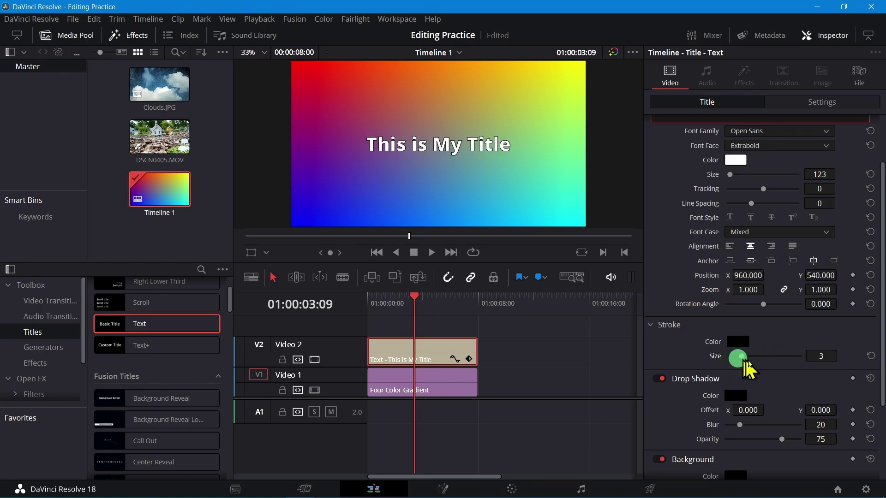
left_click(819, 356)
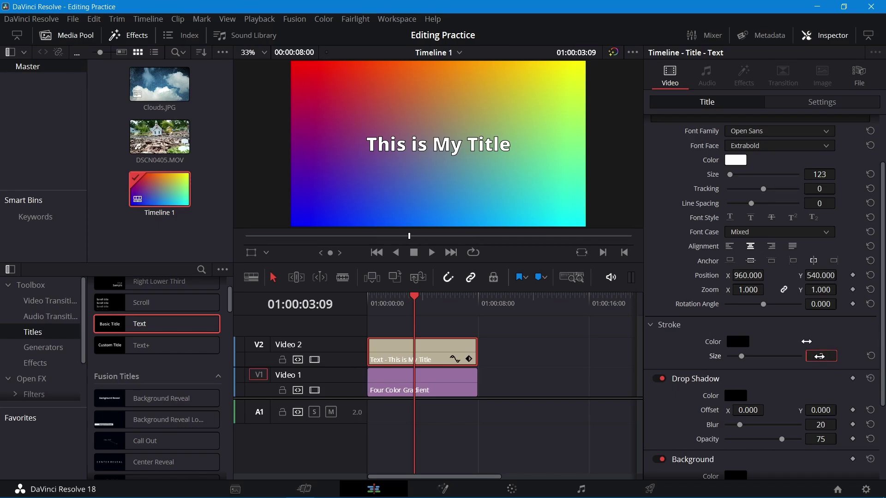
left_click_drag(820, 356, 820, 356)
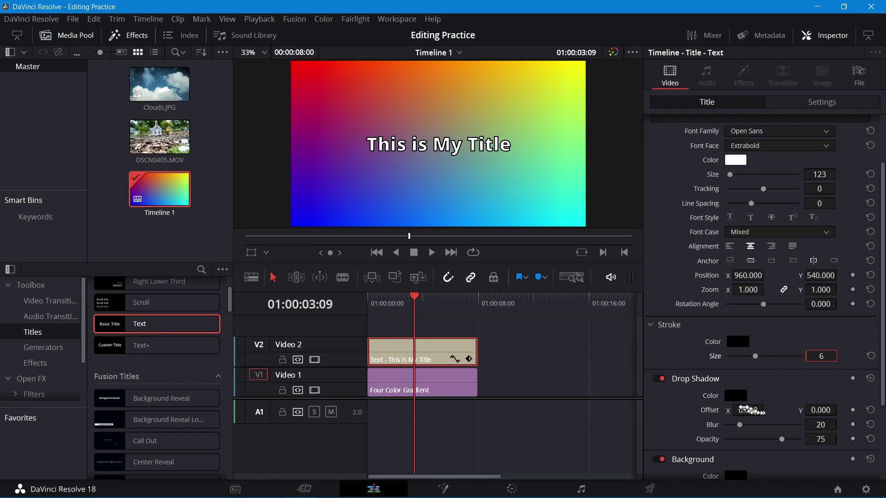
- Offset the title's drop shadow by 8 in both X and Y
left_click(732, 397)
left_click(741, 409)
key("Return")
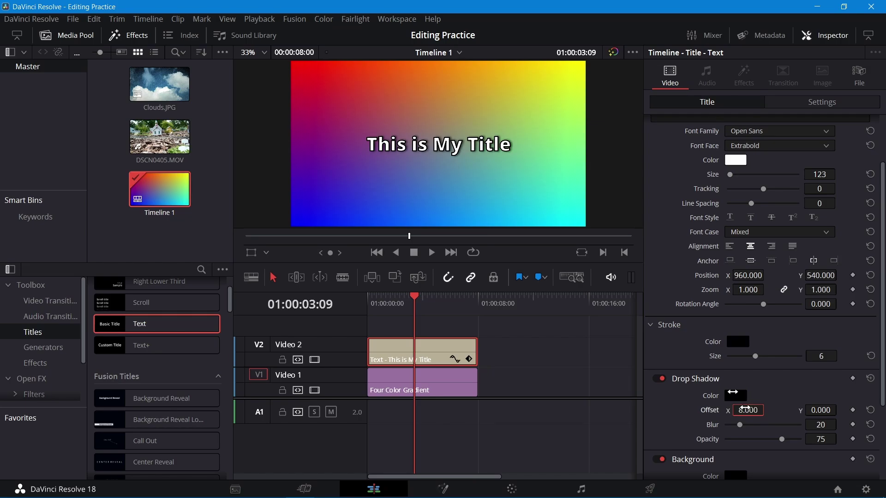
type("8")
key("Return")
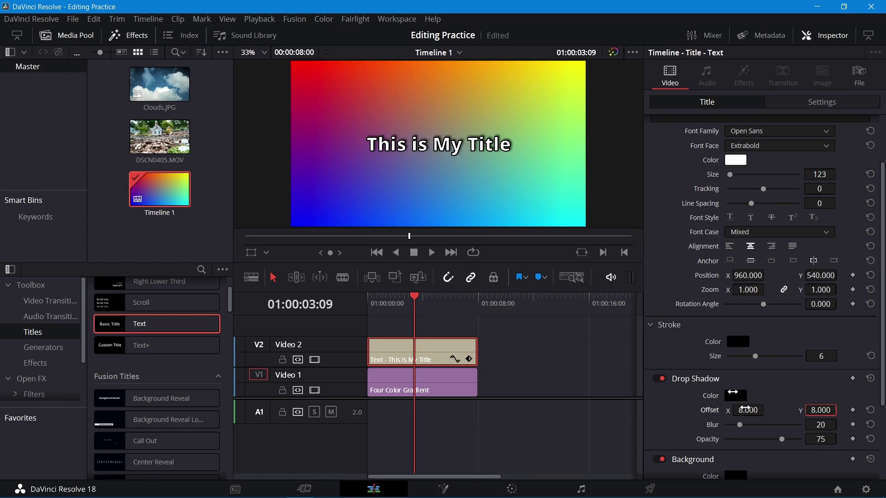
- Set the drop shadow's blur to 6 and its opacity to 95
left_click(821, 424)
type("6")
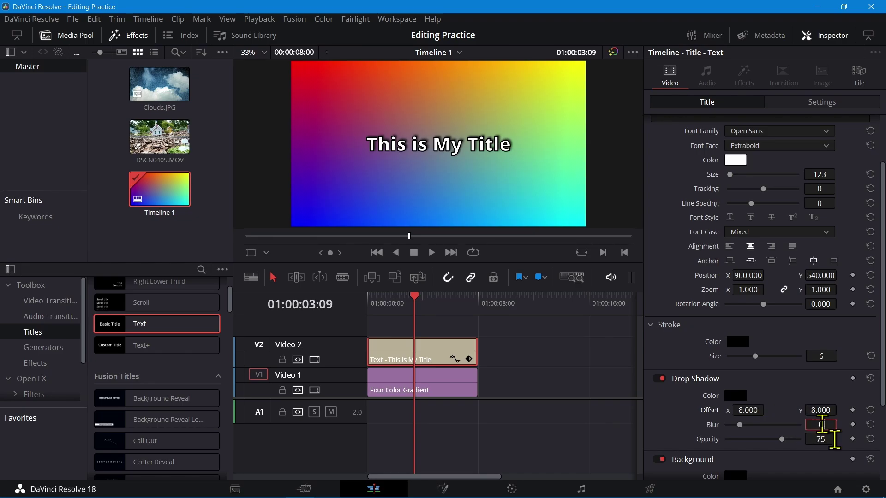
key("Return")
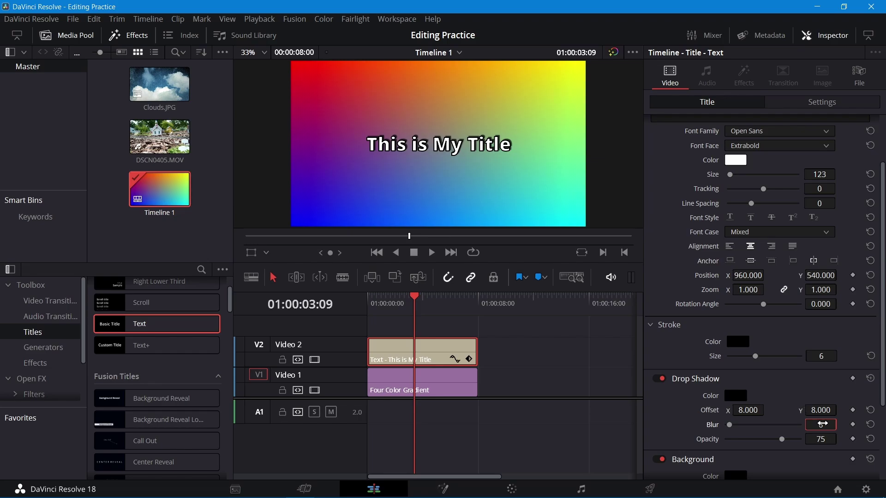
key("Tab")
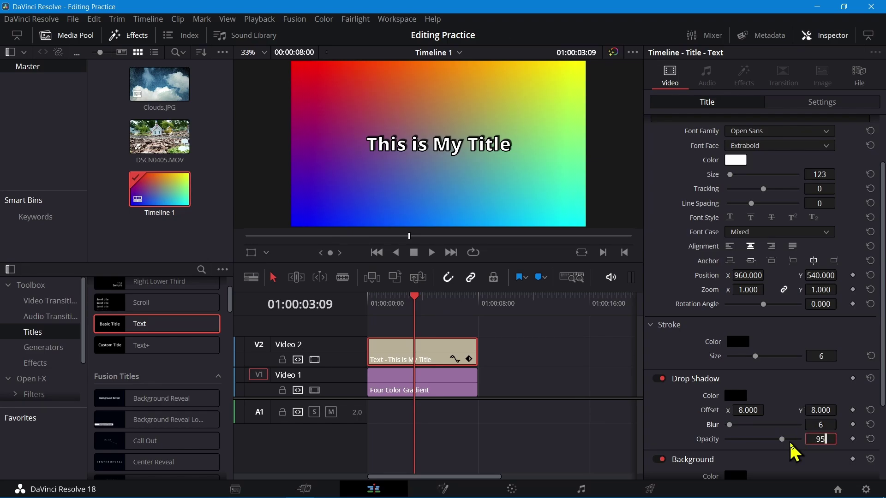
type("95")
key("Return")
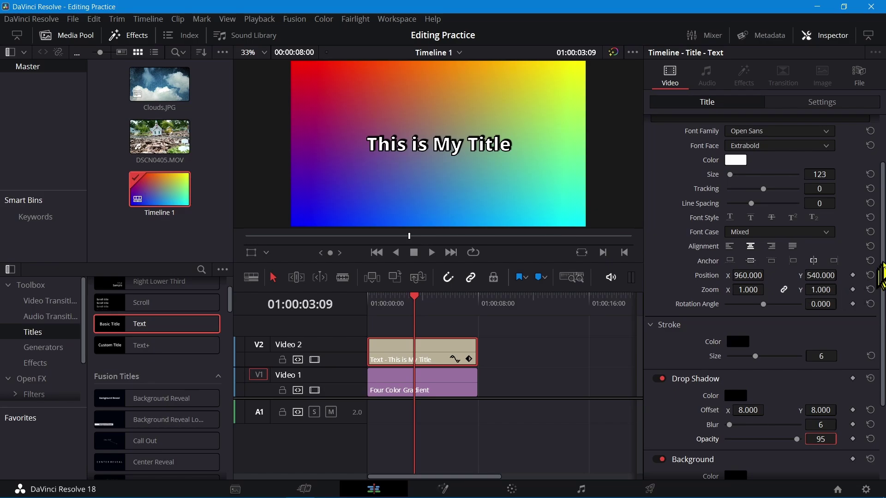
- Add a fade-in of about 1 second 17 frames and a similar fade-out to the title clip on Video 2
left_click_drag(884, 268, 878, 207)
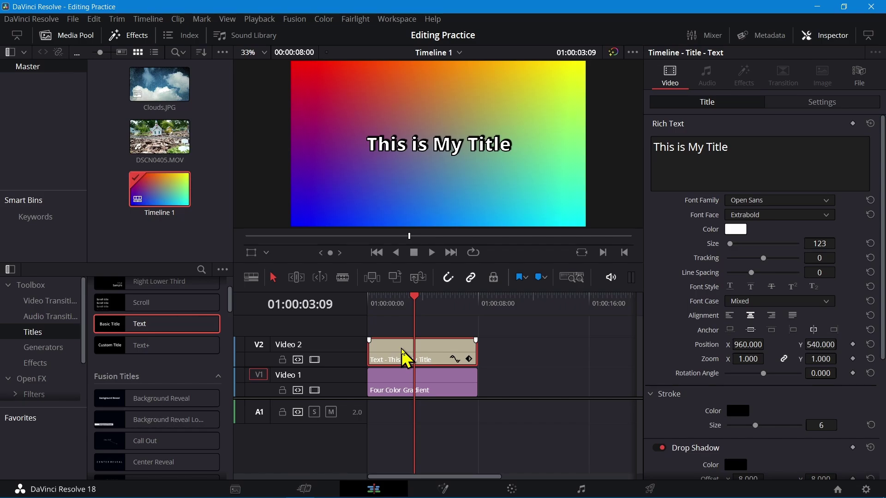
mouse_move(373, 340)
left_mouse_down()
mouse_move(389, 342)
mouse_move(360, 342)
mouse_move(368, 342)
left_mouse_up()
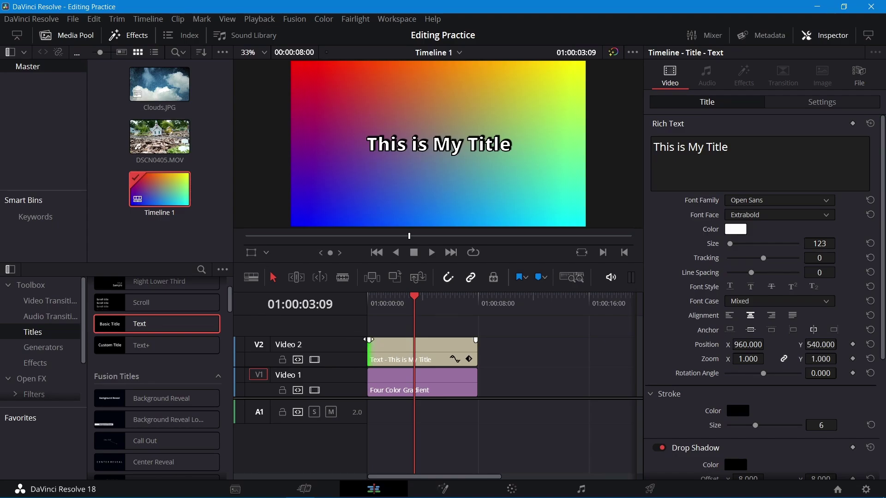
left_click_drag(368, 340, 378, 340)
left_click_drag(380, 341, 390, 341)
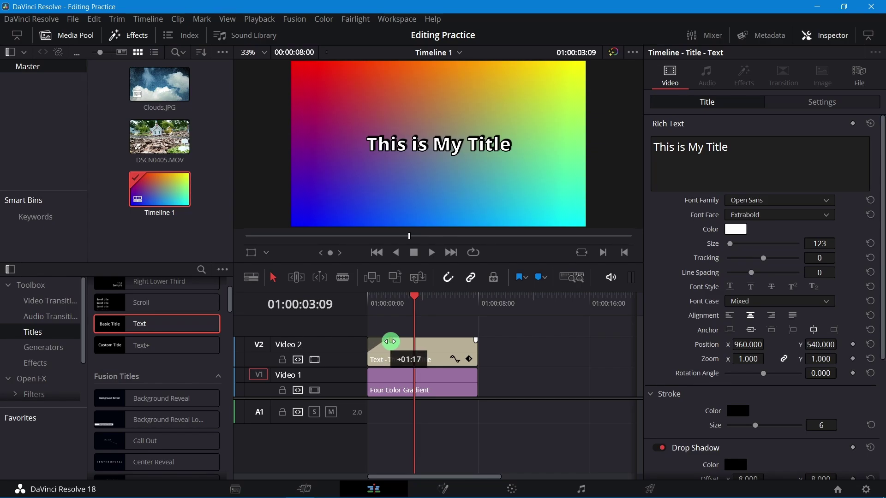
left_click_drag(391, 342, 390, 341)
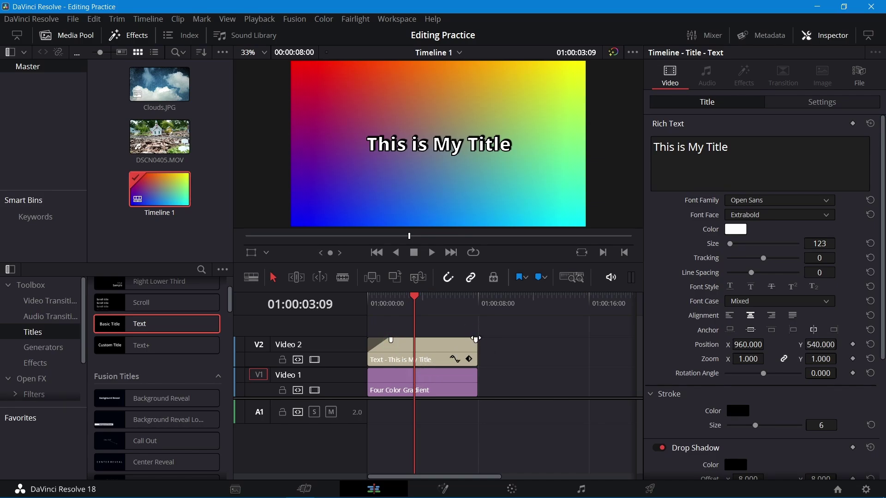
left_click_drag(474, 340, 454, 341)
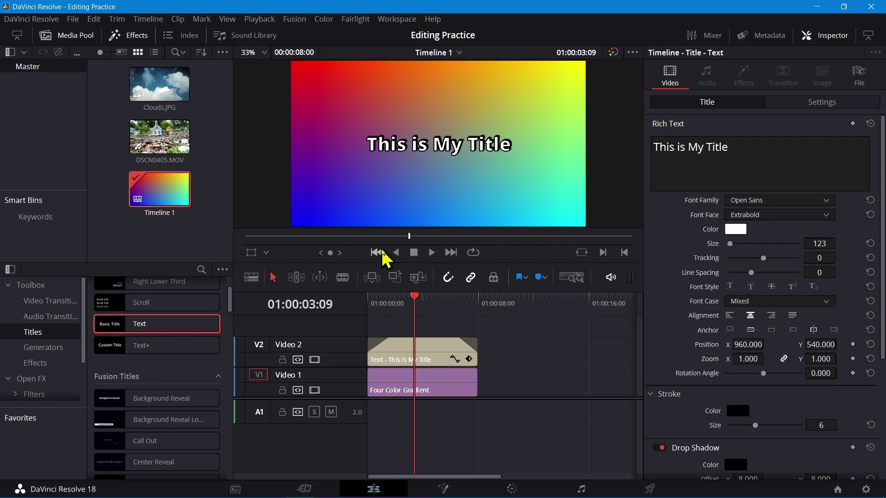
- Preview the title's fades by playing the timeline from the start, also trying reverse playback and jumping between edit points
mouse_move(407, 236)
left_mouse_down()
mouse_move(384, 236)
mouse_move(457, 235)
mouse_move(402, 236)
left_mouse_up()
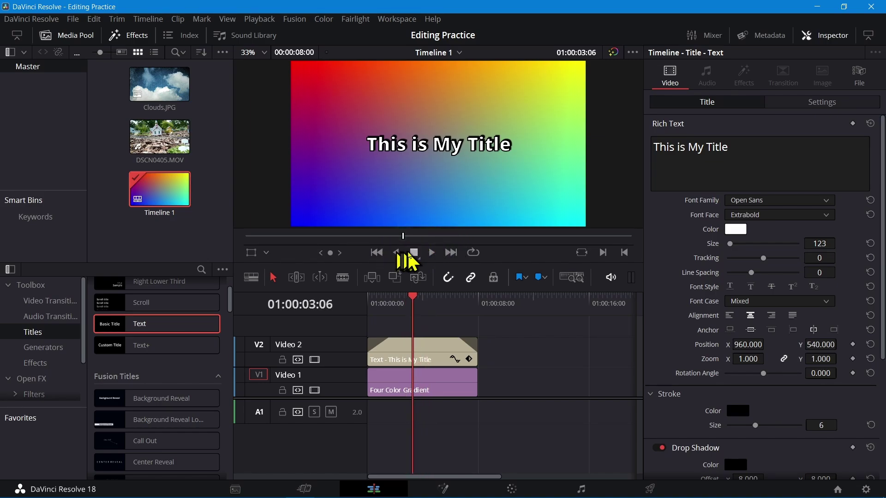
left_click(378, 254)
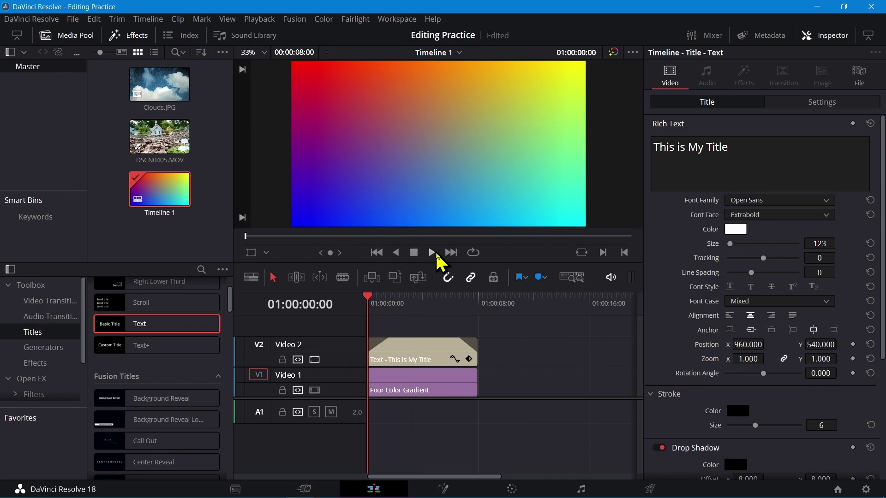
left_click(432, 253)
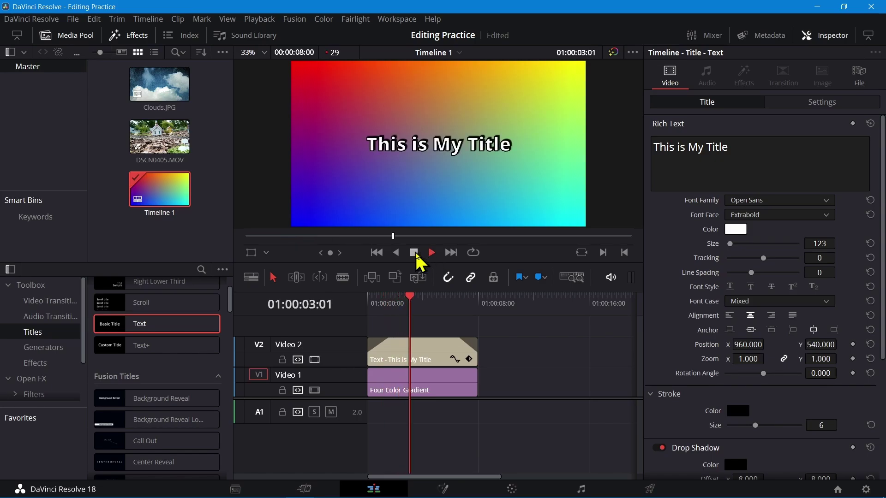
left_click(414, 253)
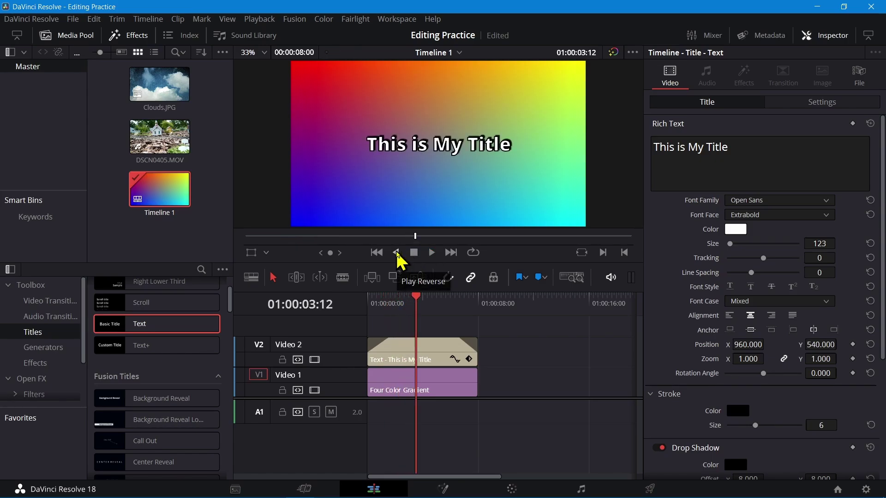
left_click(397, 251)
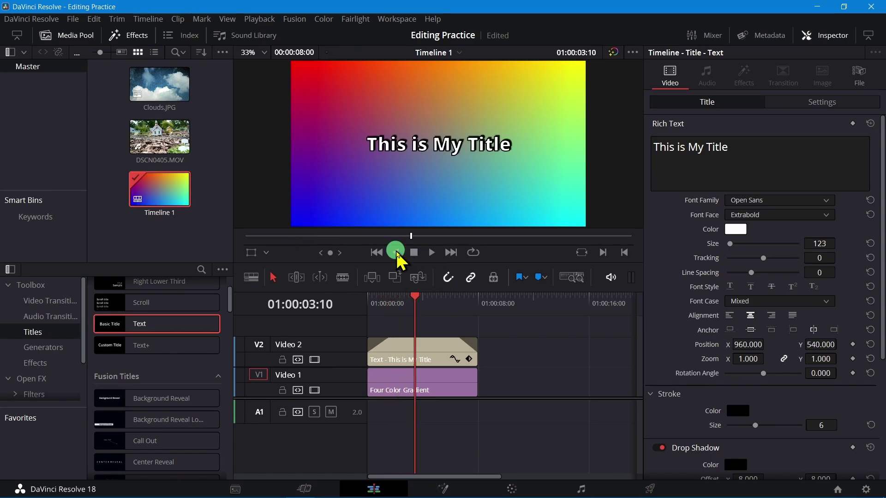
left_click(450, 251)
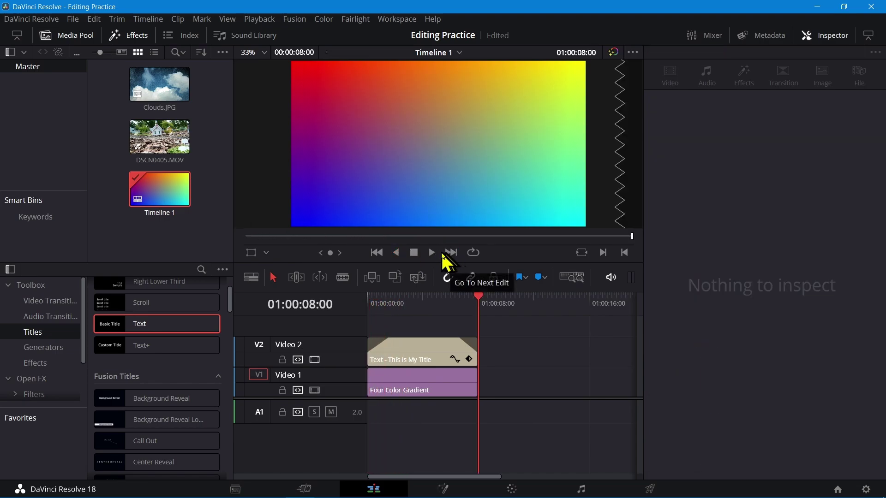
left_click(376, 252)
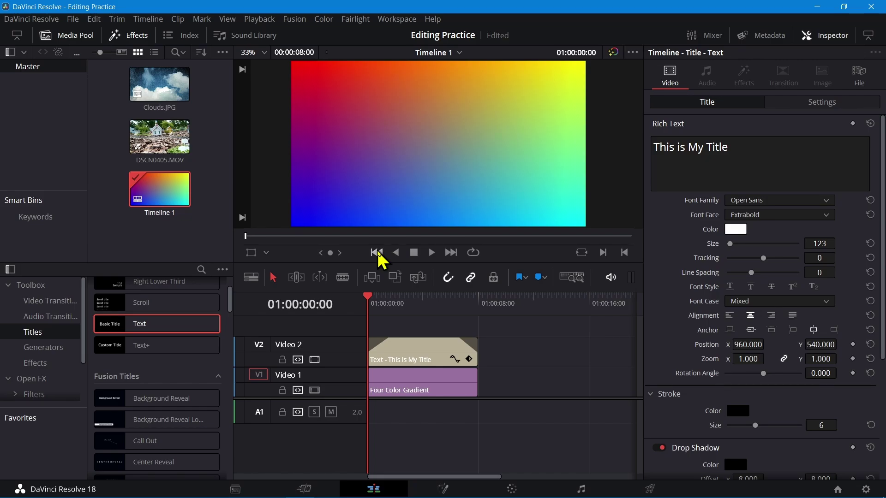
key("space")
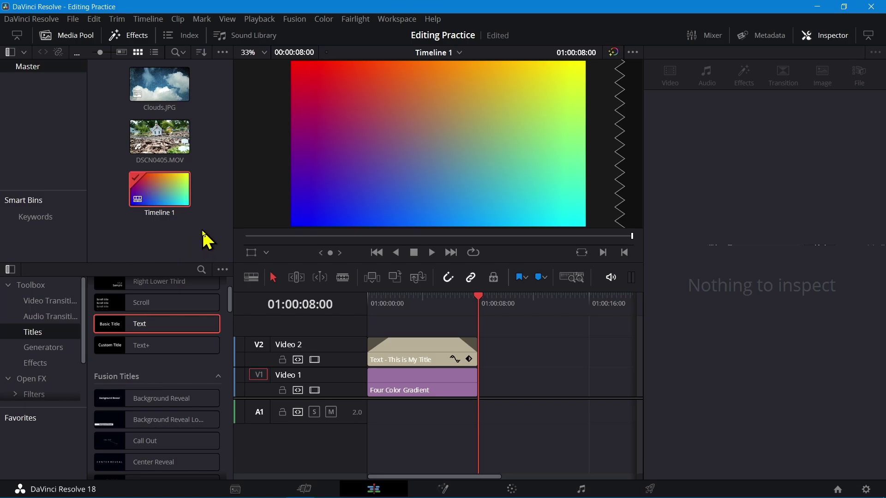
- Load DSCN0405.MOV for source viewing and hide the Inspector to show the source and timeline viewers side by side
left_click(149, 140)
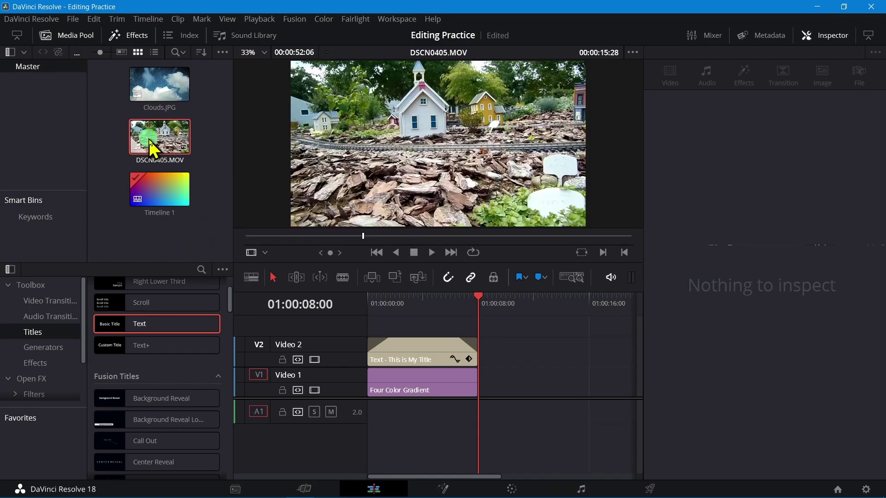
left_click_drag(149, 140, 367, 161)
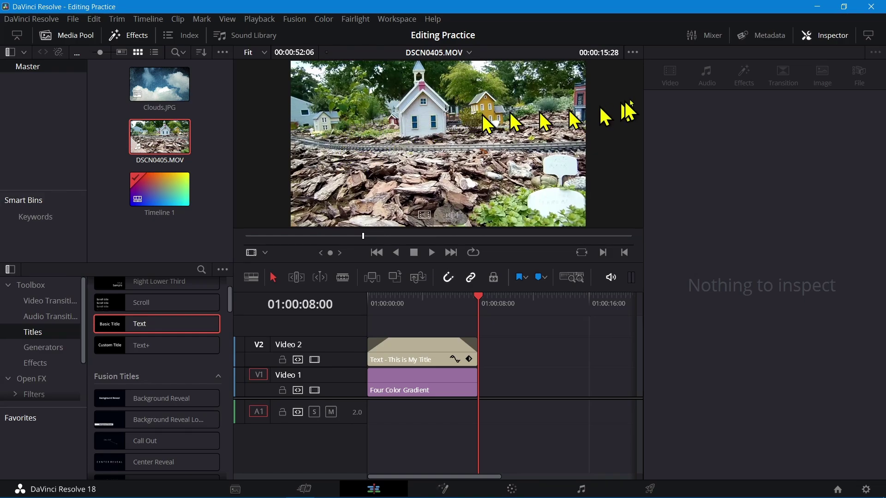
left_click(832, 41)
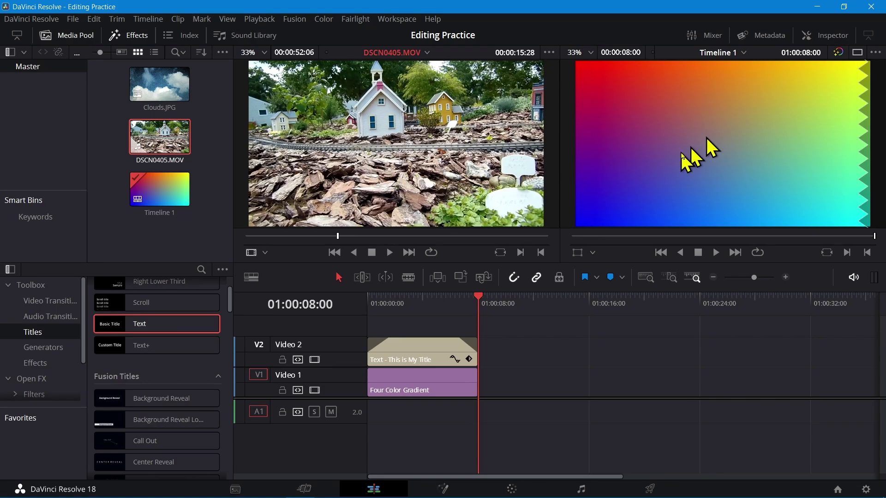
- Play the title section in the timeline viewer from the start for a few seconds, and stop playback
left_click(370, 301)
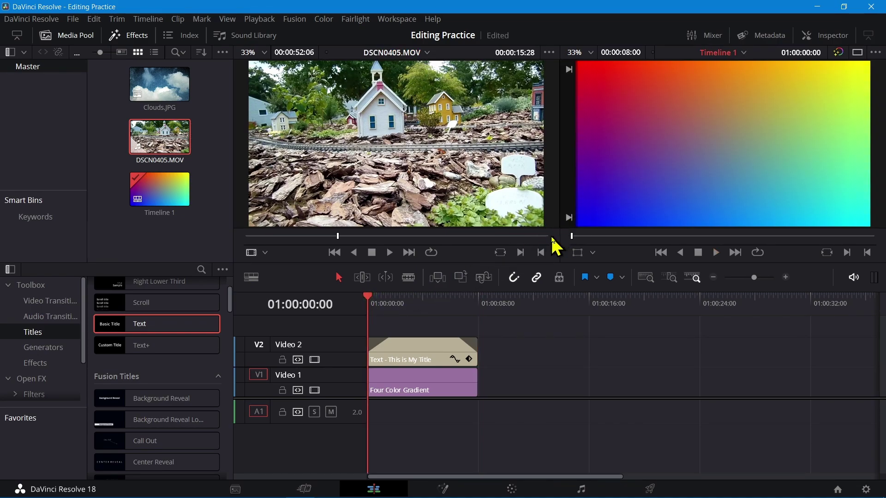
key("space")
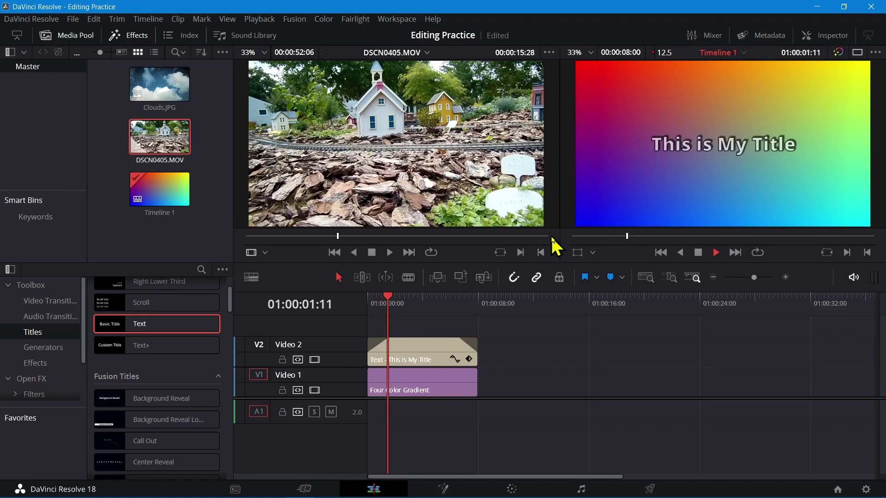
key("space")
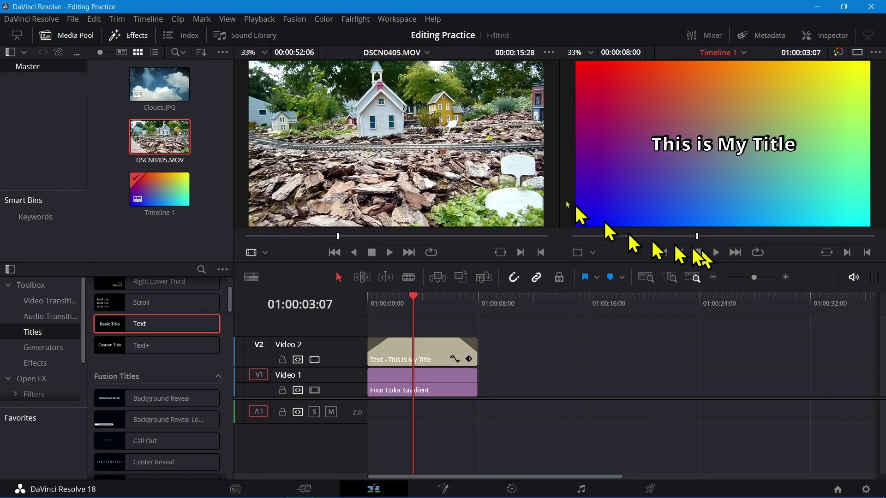
- Play the DSCN0405.MOV source clip from its beginning and mark an In point at 00:00:03:09
left_click(354, 134)
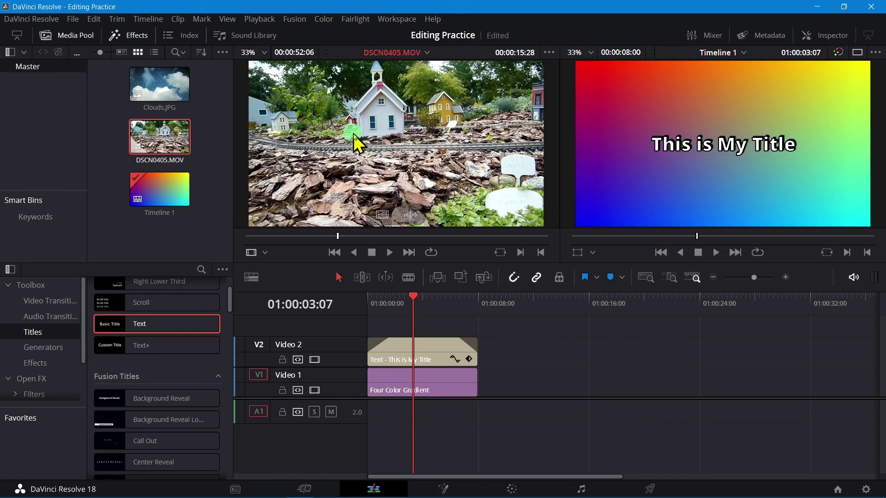
left_click_drag(338, 236, 243, 241)
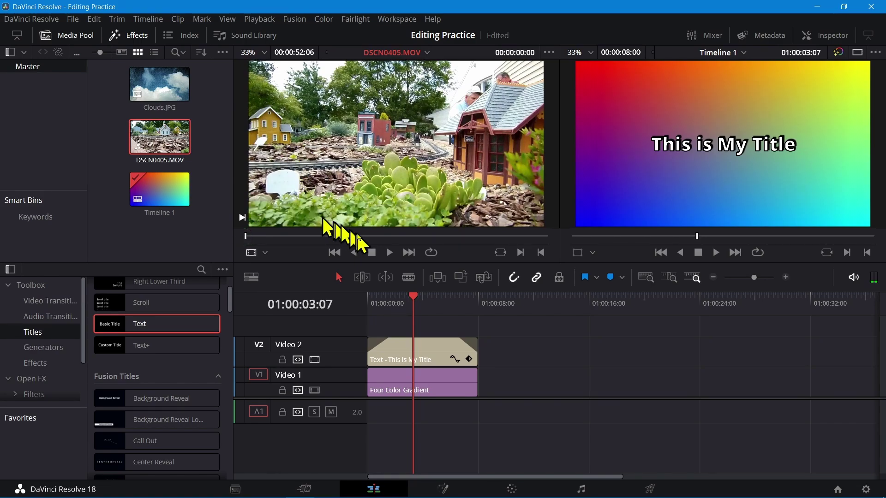
left_click(386, 252)
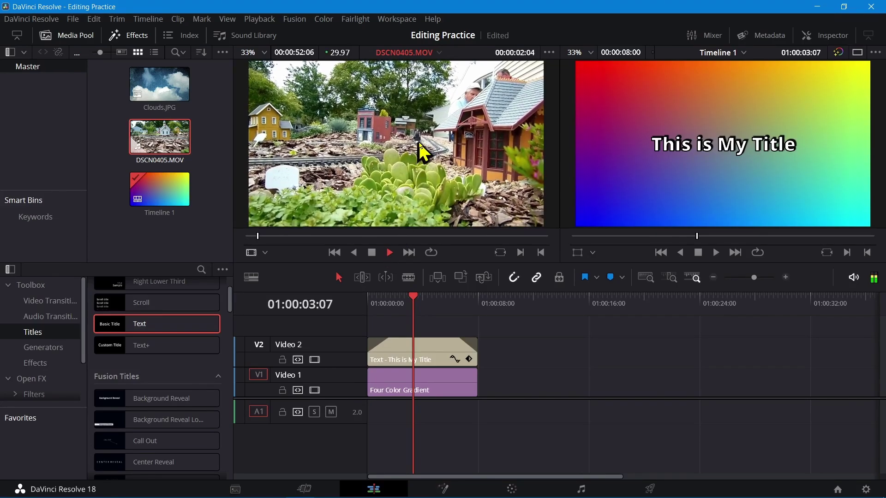
key("space")
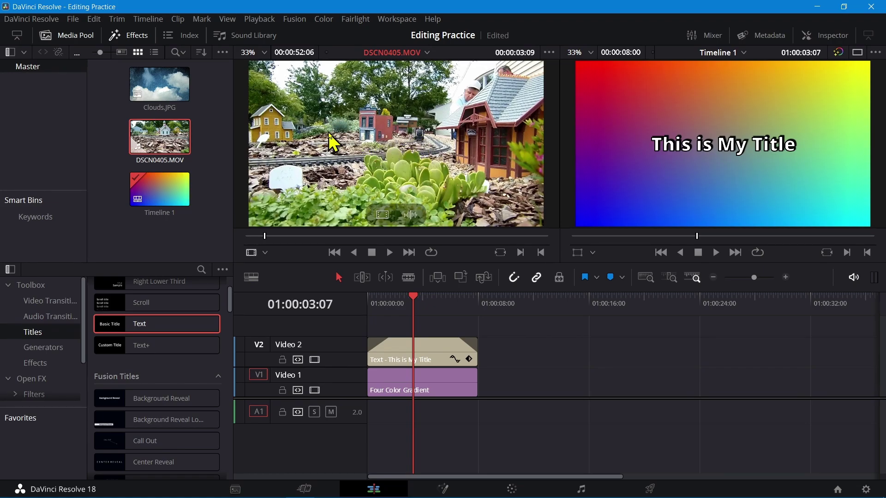
left_click(521, 253)
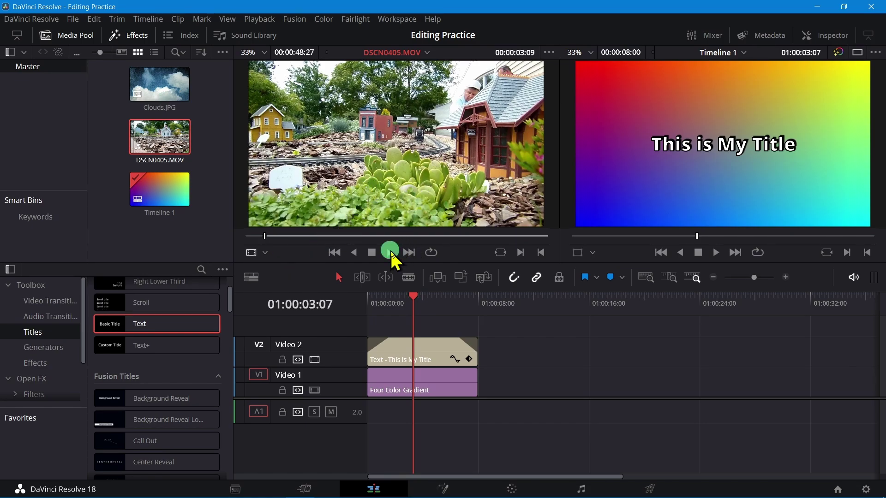
- Continue playing the source clip and mark its Out point at 00:00:17:08
left_click(390, 252)
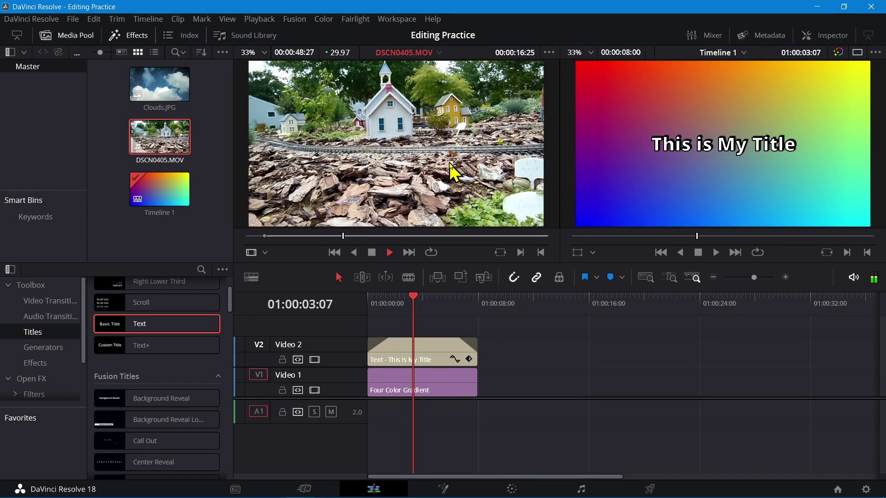
key("space")
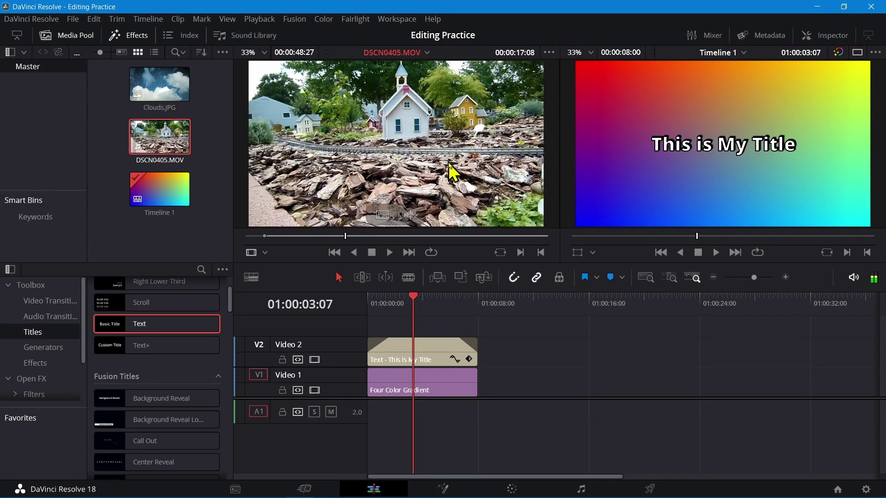
left_click(540, 253)
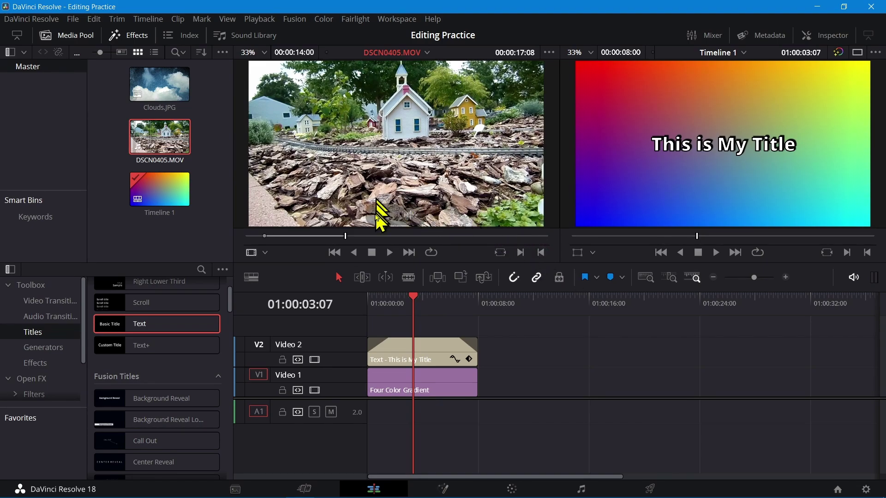
- Add the marked DSCN0405.MOV section to Video 1 and remove the gap between it and the Four Color Gradient clip
left_click_drag(353, 236, 406, 235)
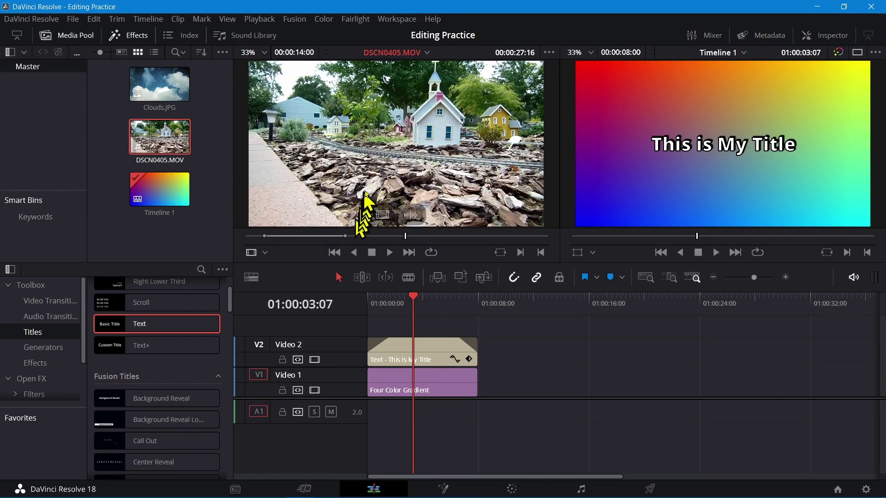
left_click_drag(370, 146, 538, 393)
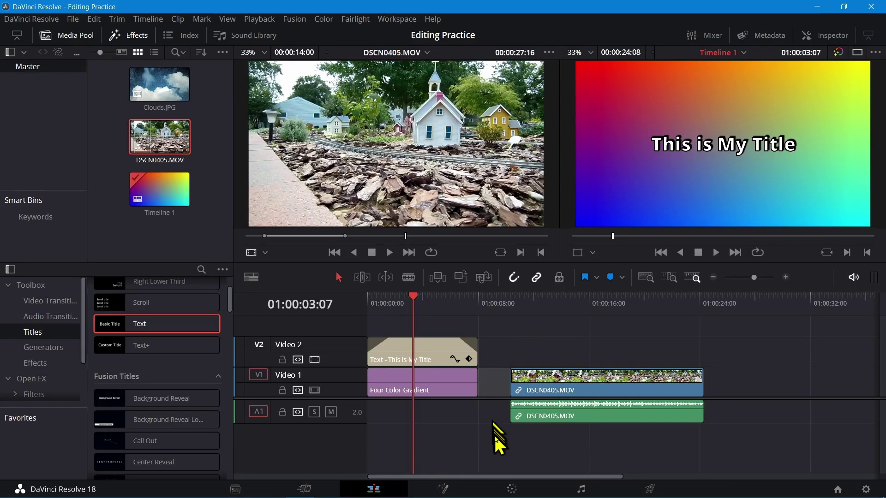
key("Delete")
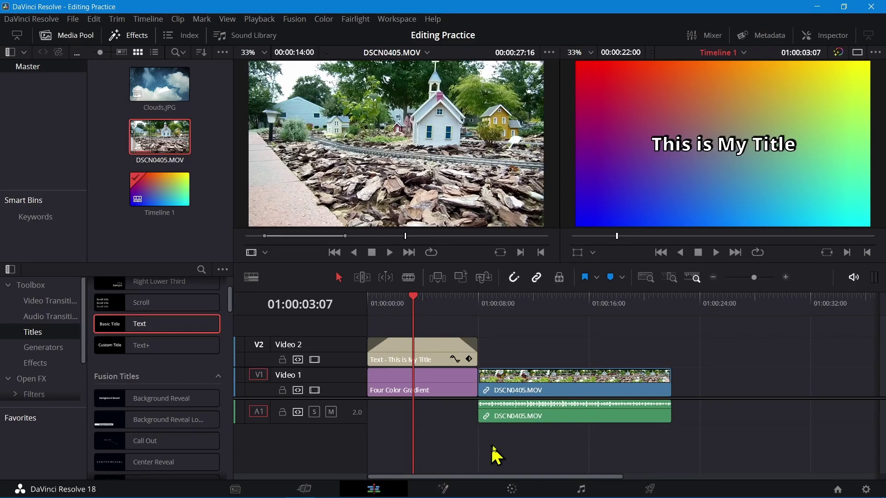
left_click(451, 302)
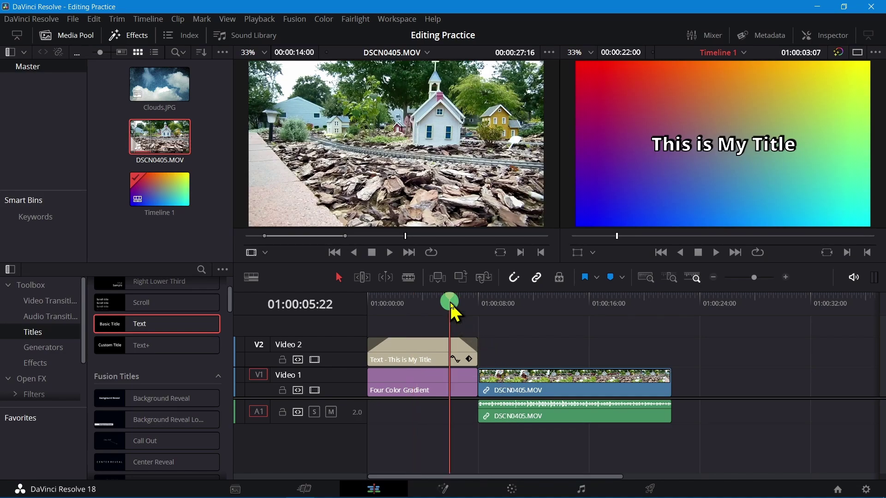
- Review more of the DSCN0405.MOV source and mark an In point for a second section at 00:00:36:09
key("space")
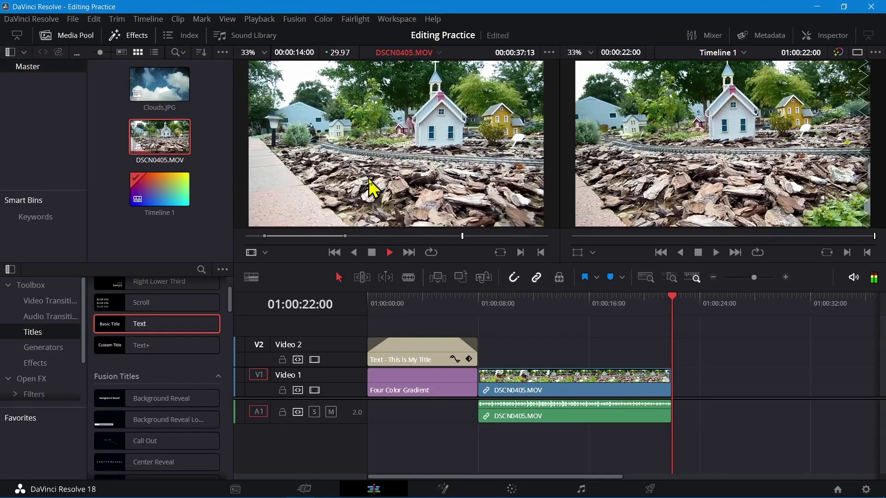
key("space")
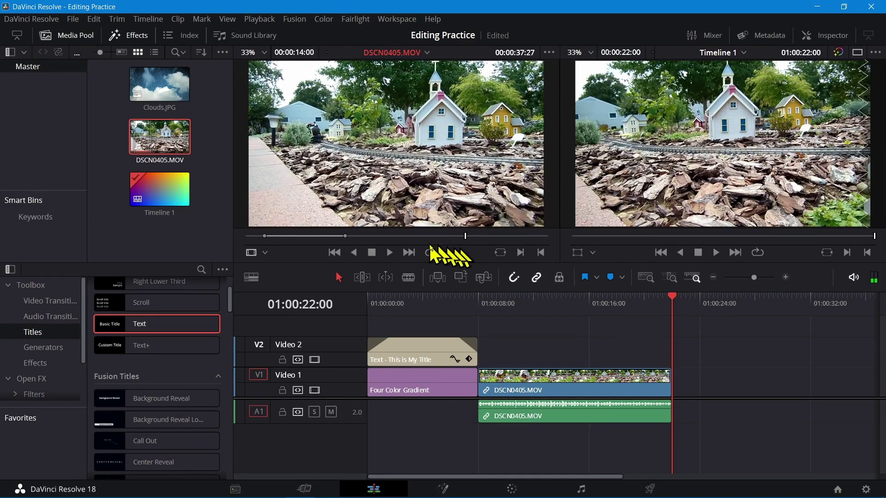
left_click(355, 253)
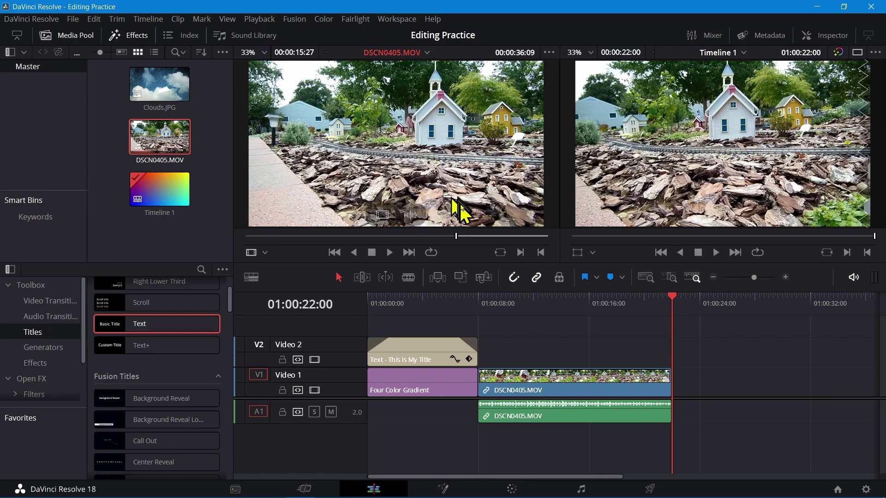
- Play the source on from the new In point and mark the second section's Out point at 00:00:50:29
key("space")
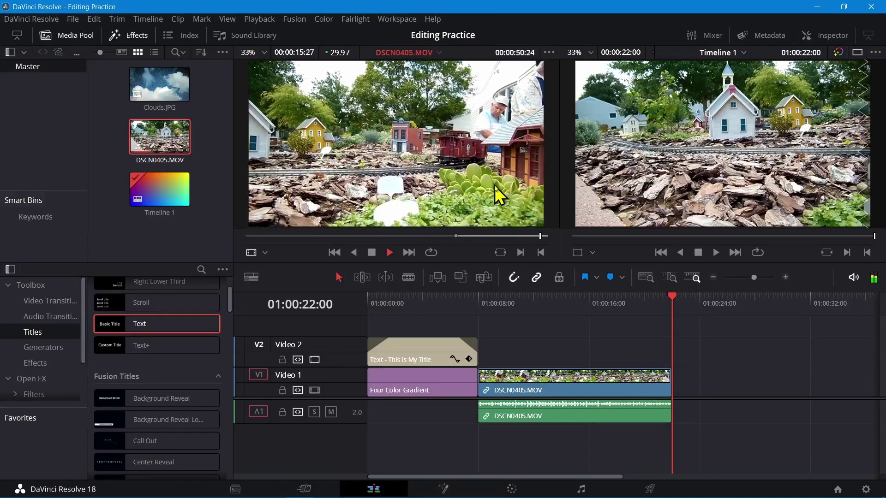
key("space")
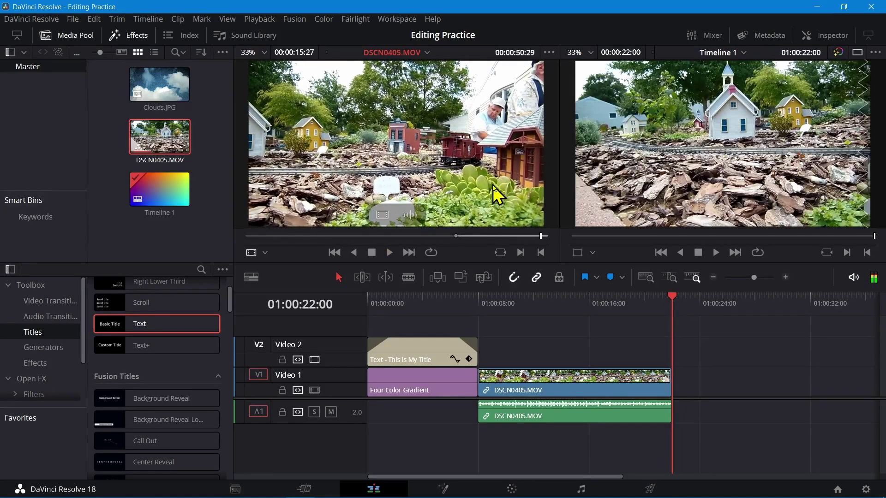
left_click(538, 254)
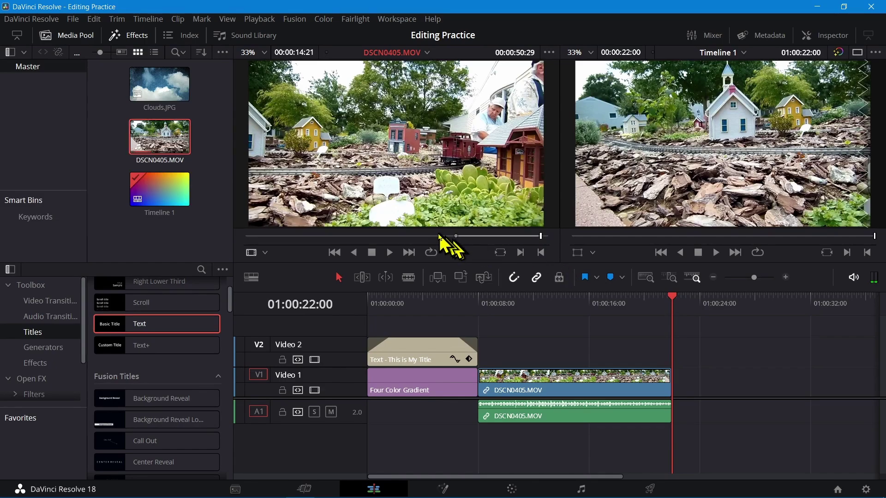
- Place the second marked DSCN0405.MOV section directly after the first on Video 1 and play the timeline across the cut
left_click_drag(434, 235, 405, 236)
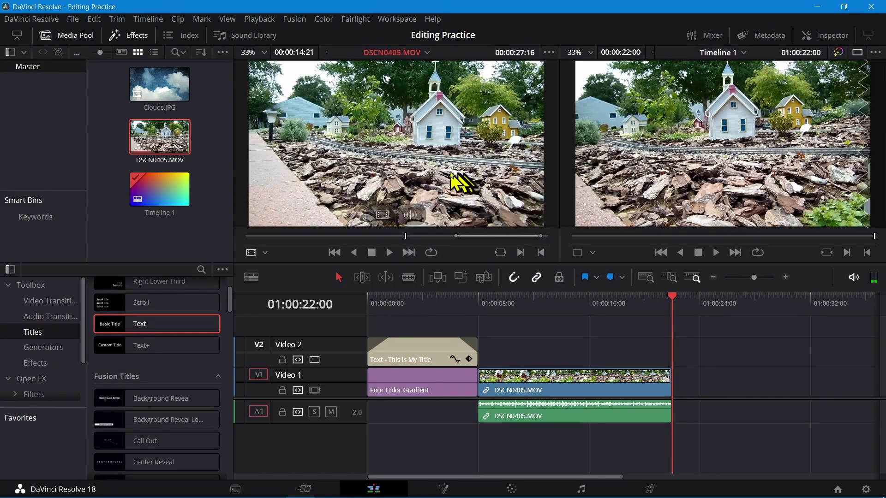
left_click_drag(443, 161, 671, 427)
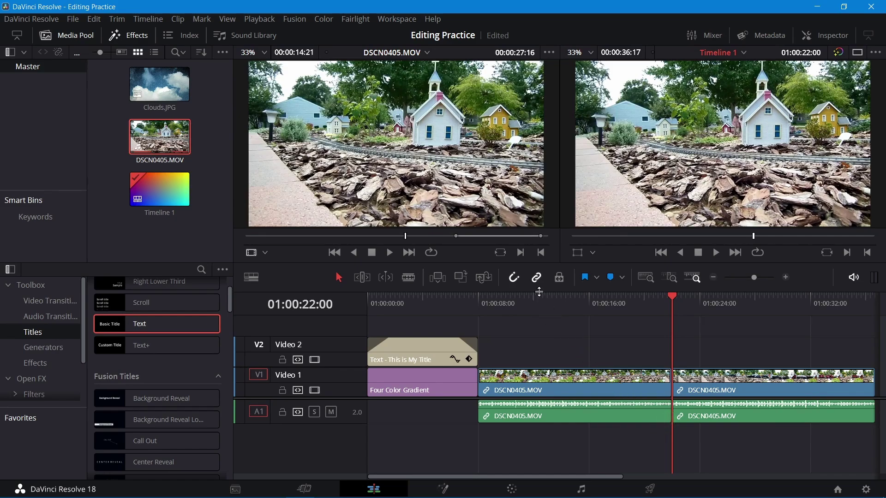
left_click(646, 298)
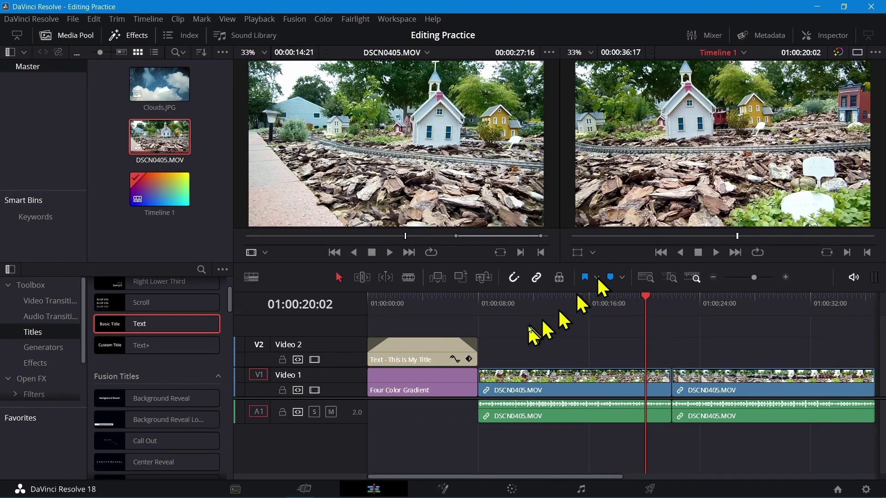
key("space")
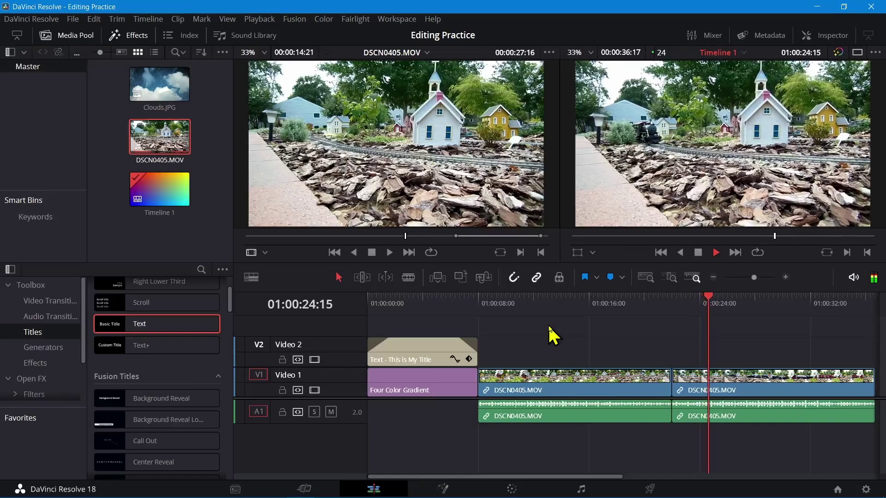
key("space")
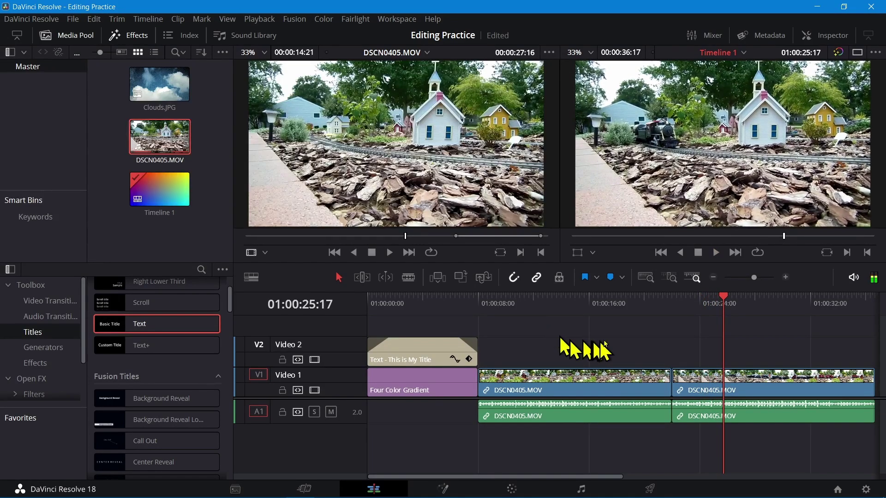
- Add a Cross Dissolve video transition at the cut between the two DSCN0405.MOV clips and preview it
left_click(670, 299)
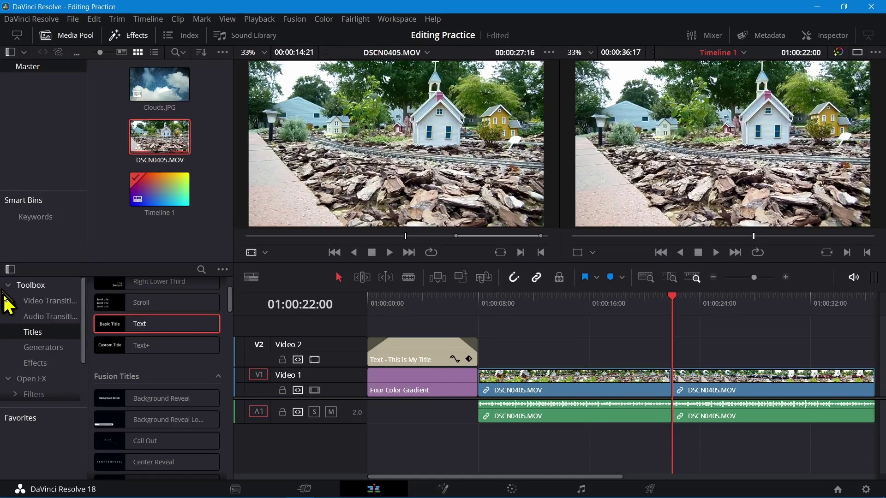
left_click(51, 301)
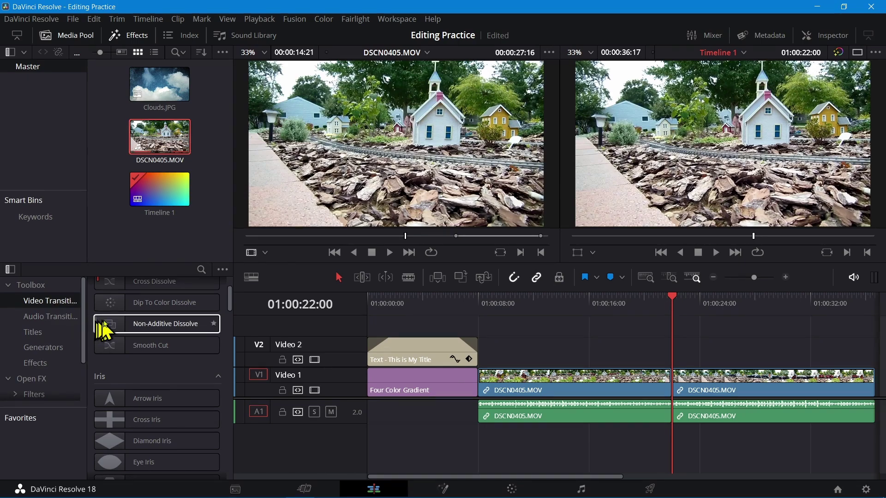
left_click_drag(229, 305, 230, 288)
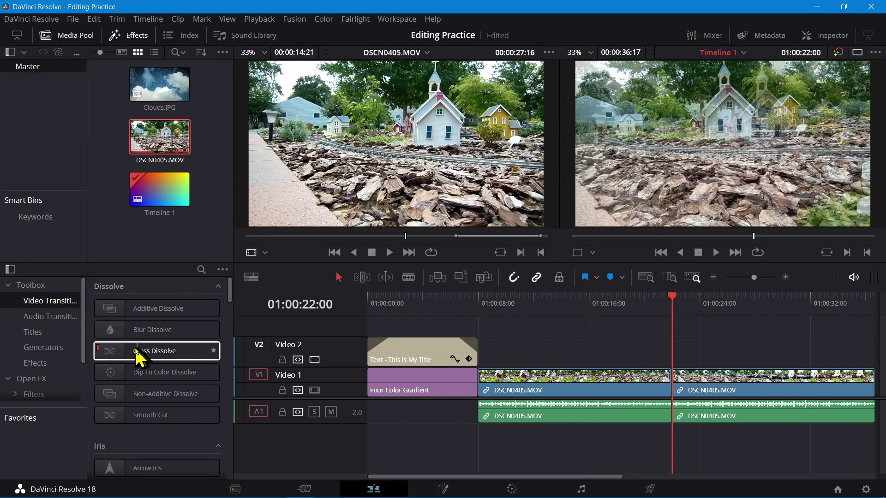
left_click(115, 353)
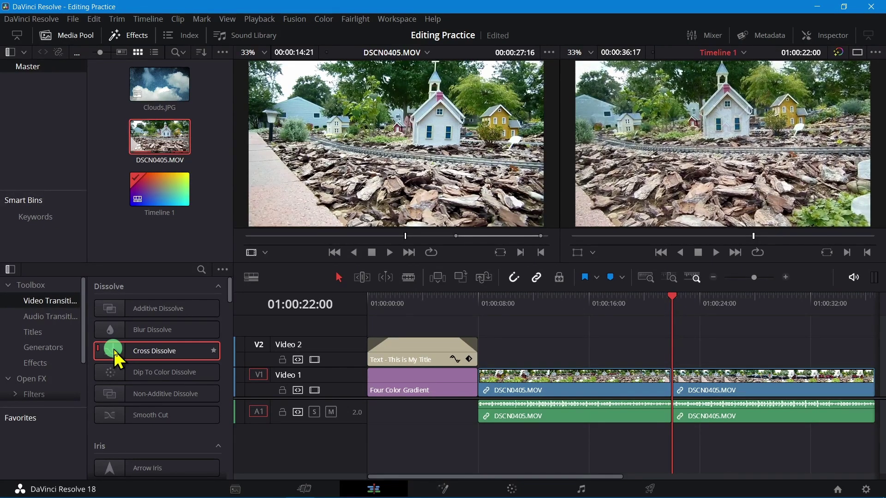
left_click_drag(116, 358, 678, 401)
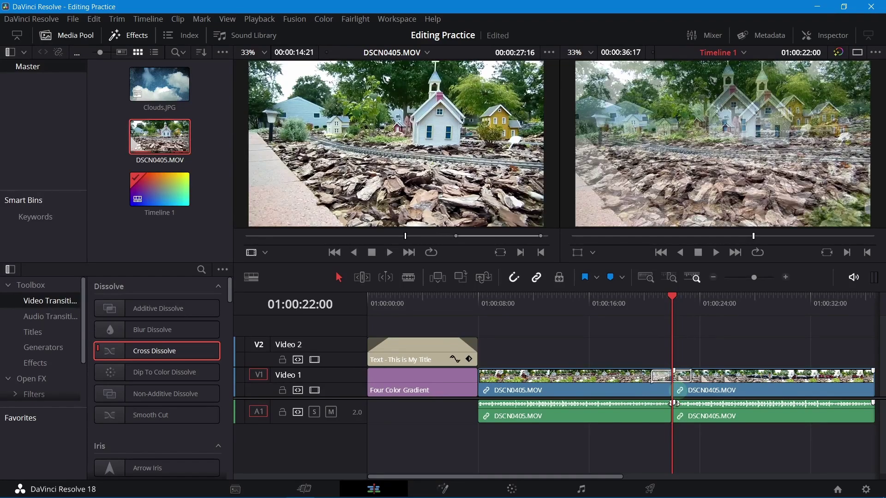
left_click(611, 305)
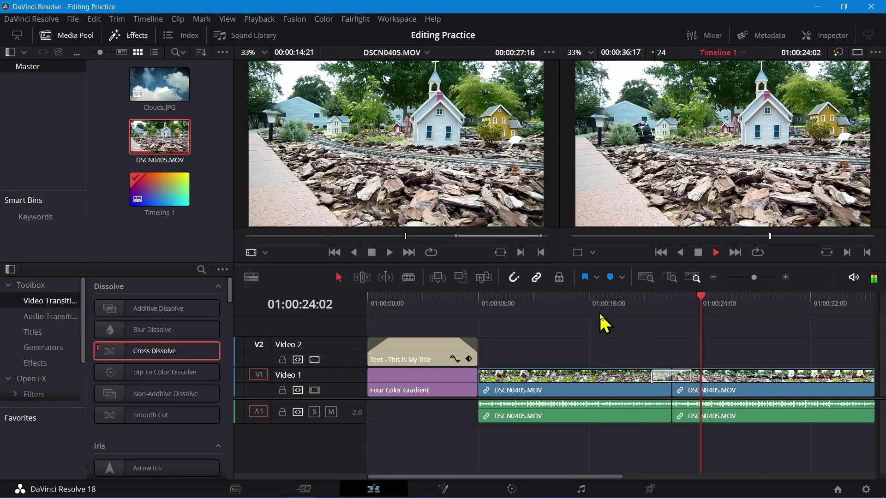
- Stop playback and review the title opening and the first DSCN0405.MOV clip on the timeline
key("space")
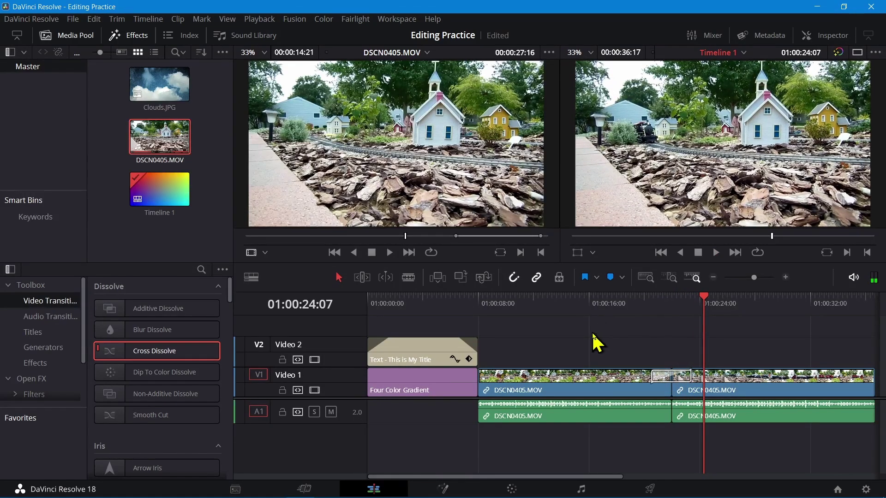
mouse_move(489, 478)
left_mouse_down()
mouse_move(565, 480)
mouse_move(488, 478)
left_mouse_up()
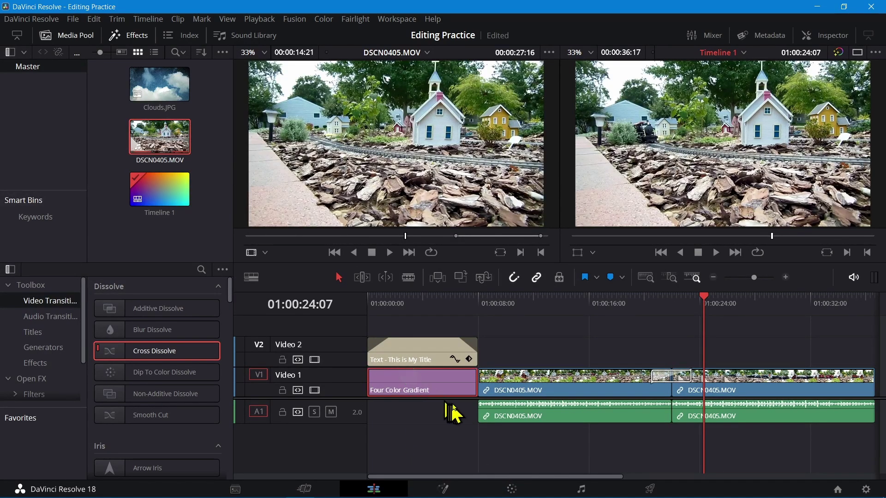
left_click(411, 354)
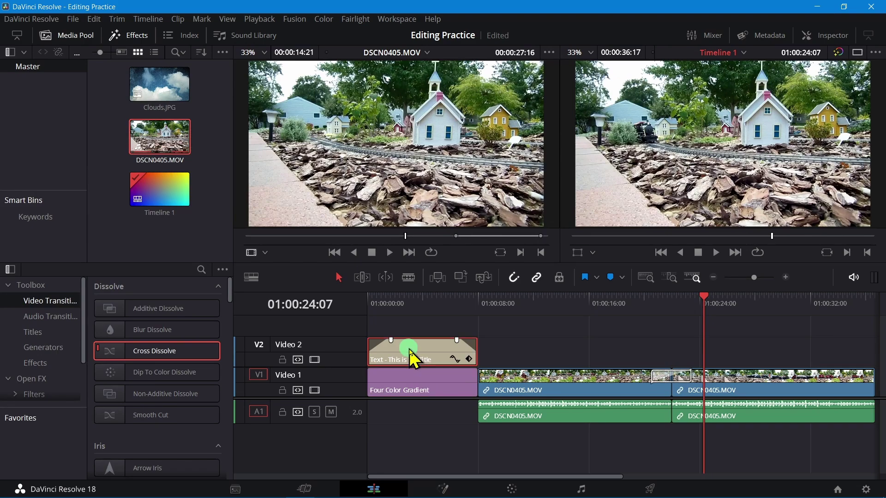
left_click(417, 297)
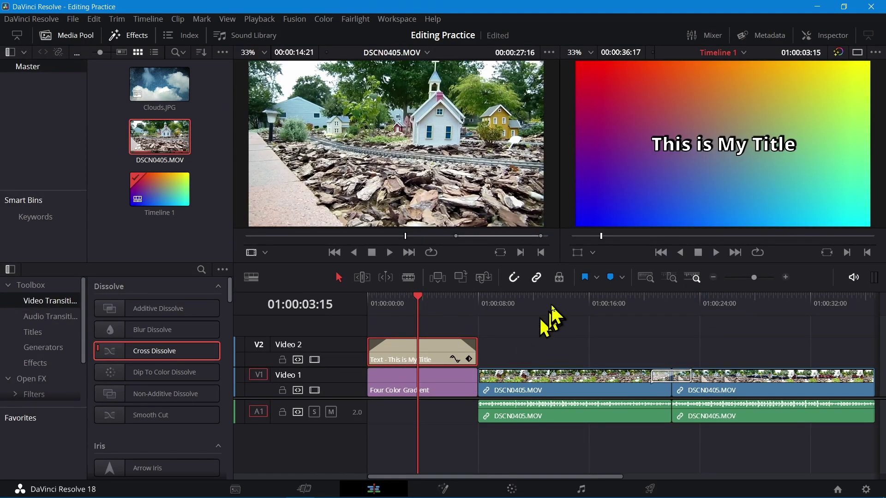
left_click(552, 296)
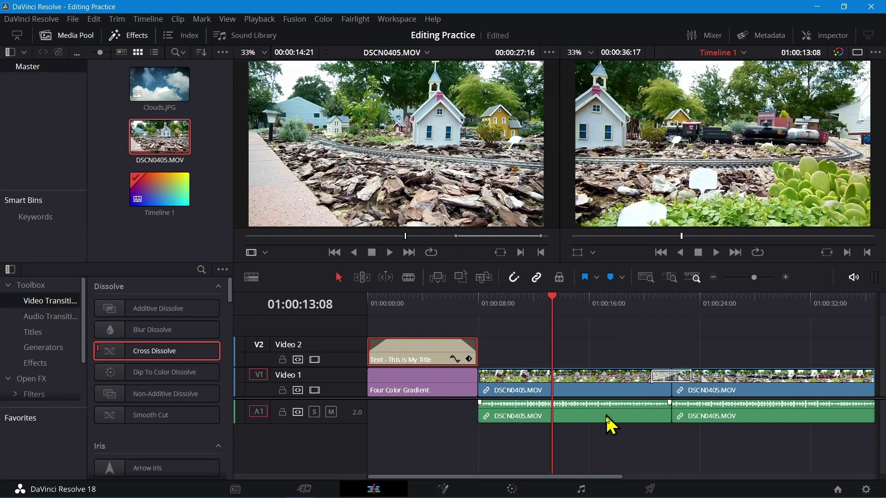
- Place Clouds.JPG directly after the last DSCN0405.MOV clip on Video 1 and play the timeline across the cut
left_click_drag(586, 477, 694, 479)
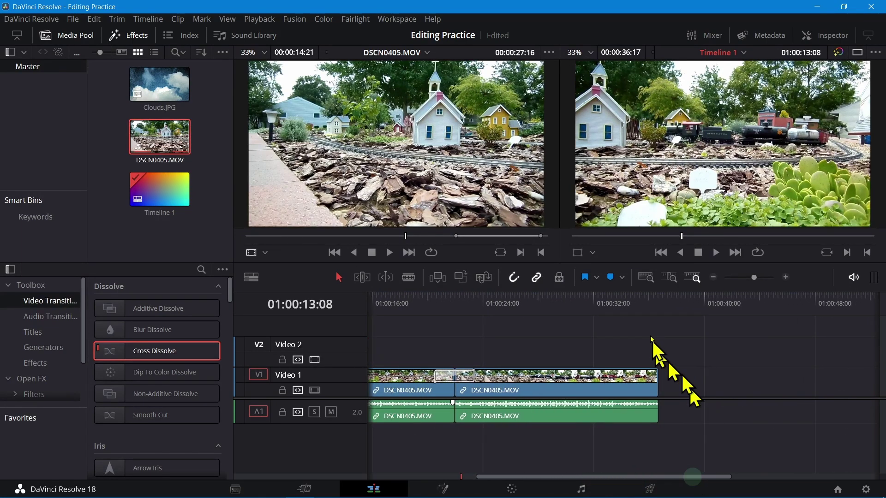
left_click(657, 301)
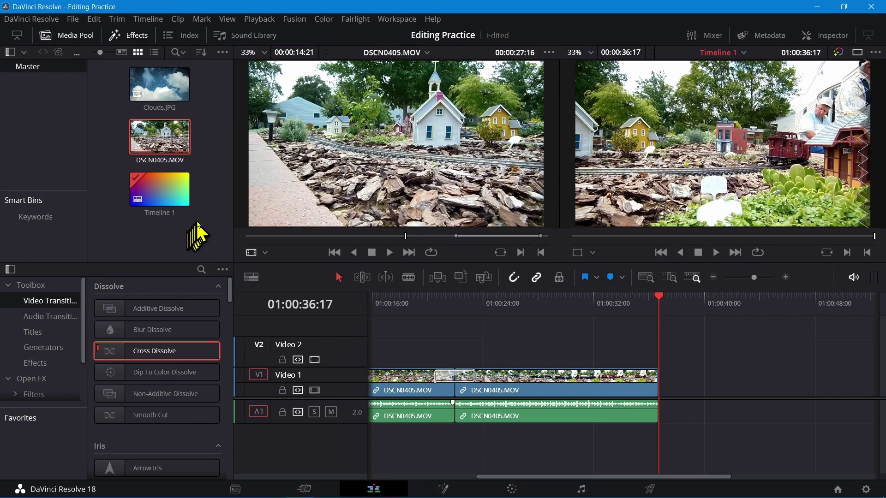
left_click(159, 96)
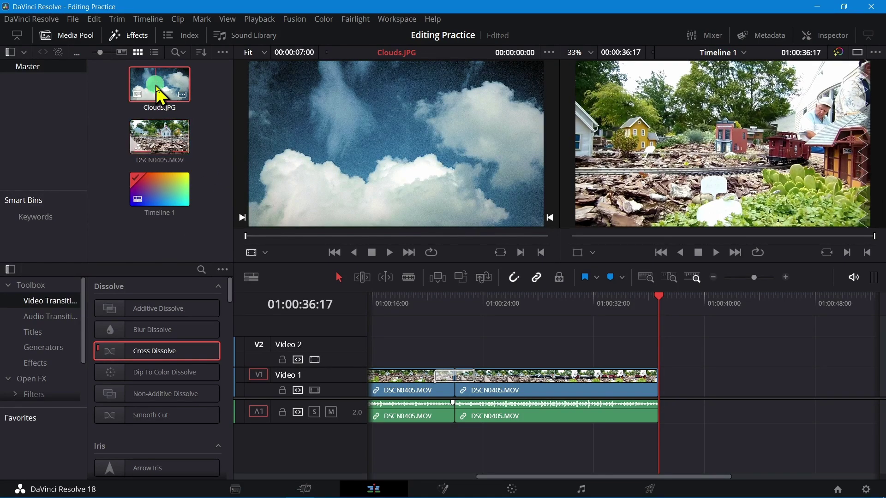
left_click_drag(156, 85, 663, 405)
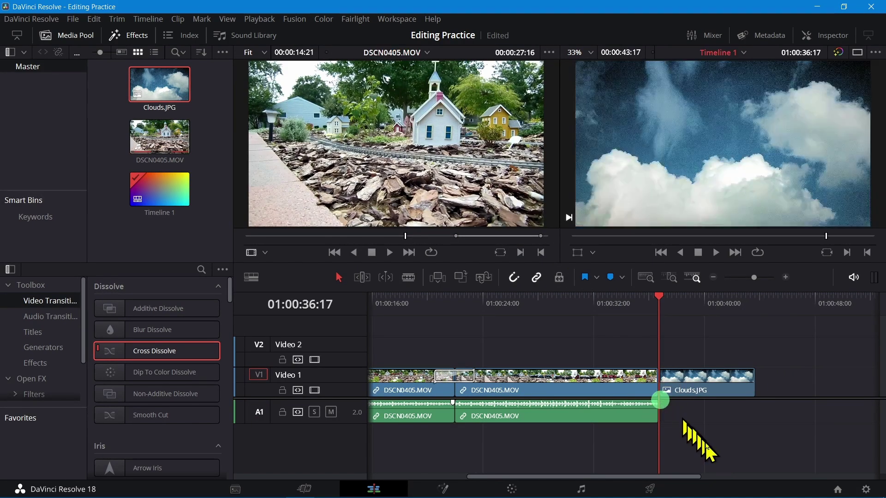
left_click(632, 297)
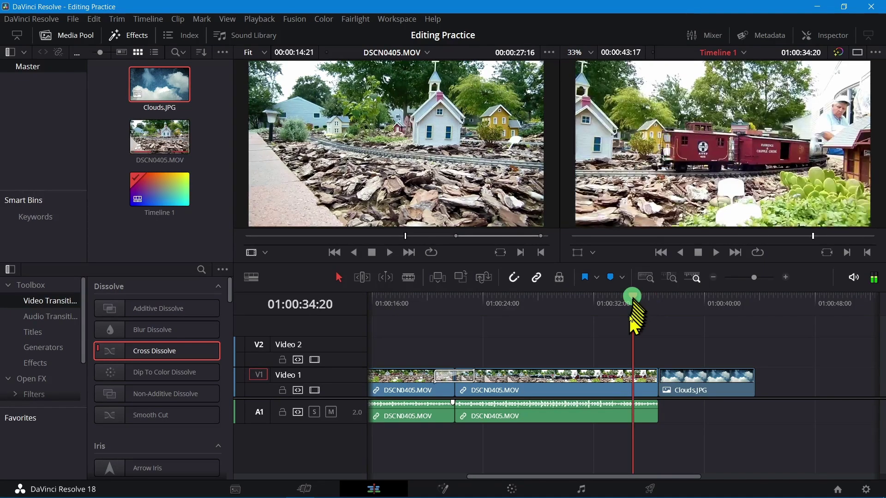
key("space")
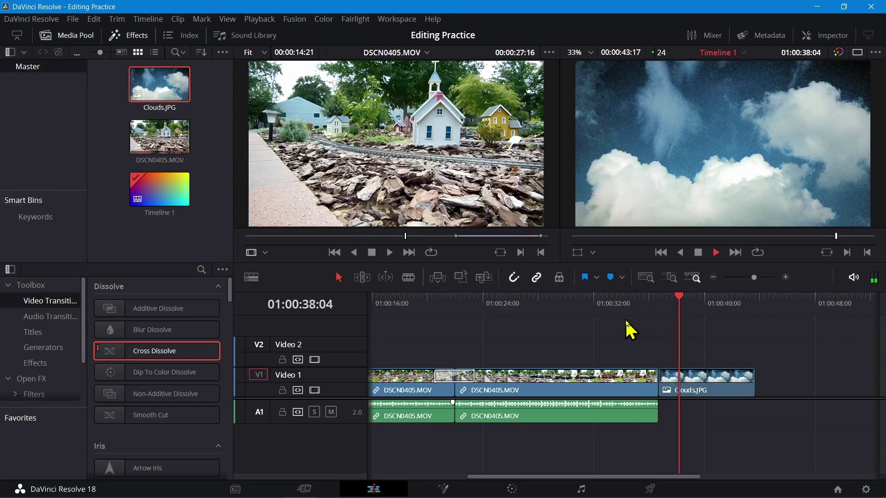
key("space")
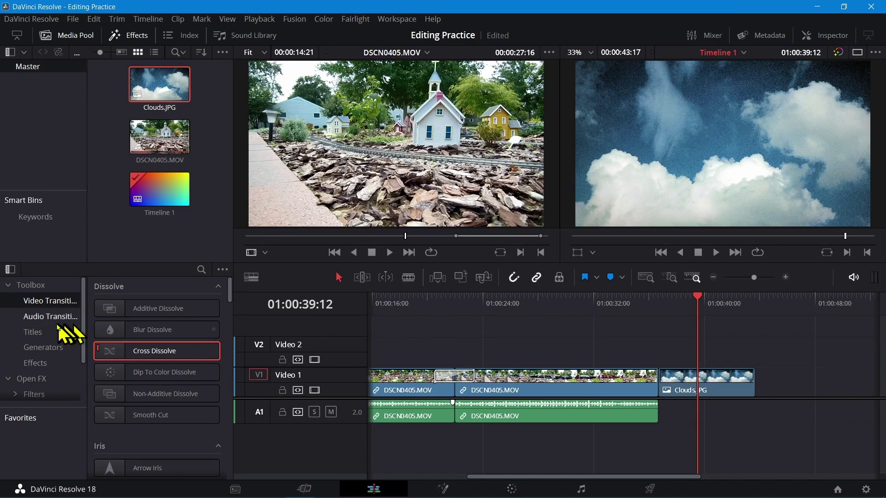
- Add a Scroll title on Video 2 above Clouds.JPG, starting where the Clouds.JPG clip begins
left_click(35, 332)
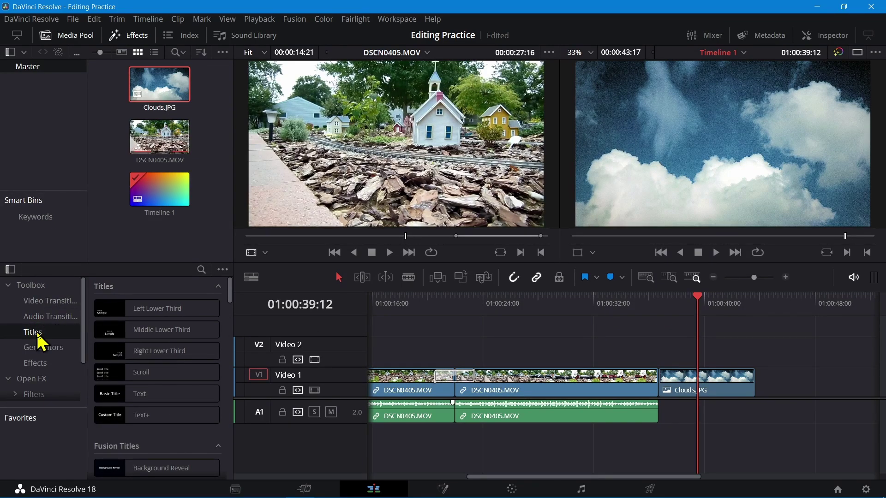
left_click(110, 371)
left_click_drag(109, 370, 686, 350)
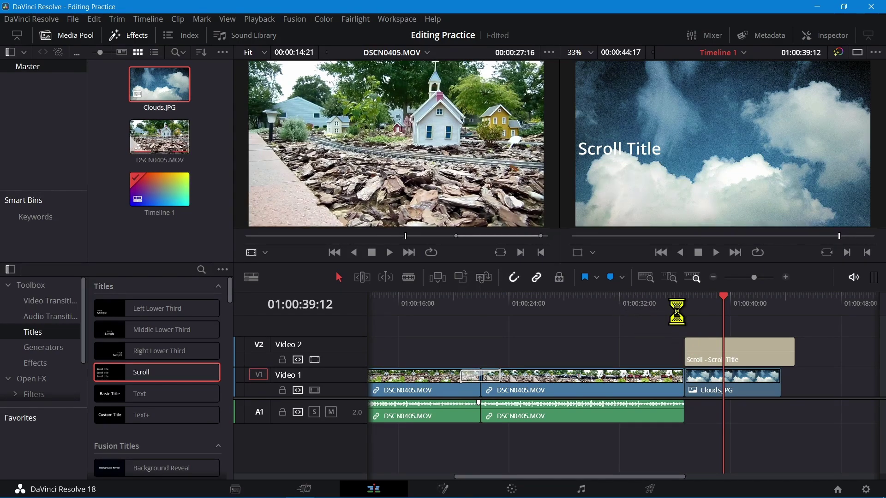
- Replace the Scroll title's text with "Scroll", "ending" and "text" on three separate lines
left_click(710, 351)
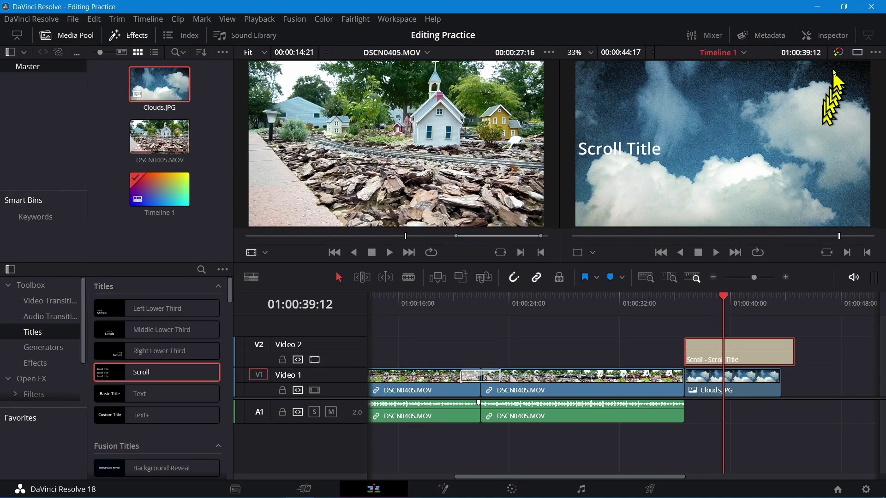
left_click(835, 34)
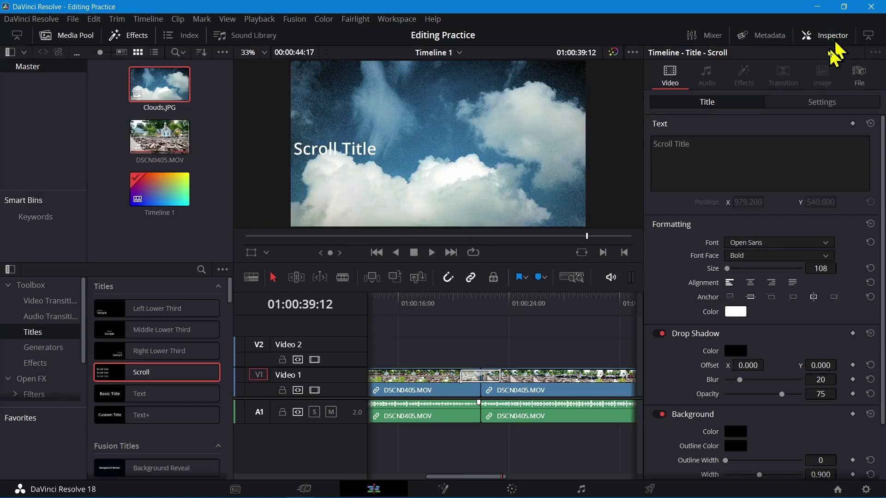
left_click(699, 144)
left_click_drag(699, 144, 637, 148)
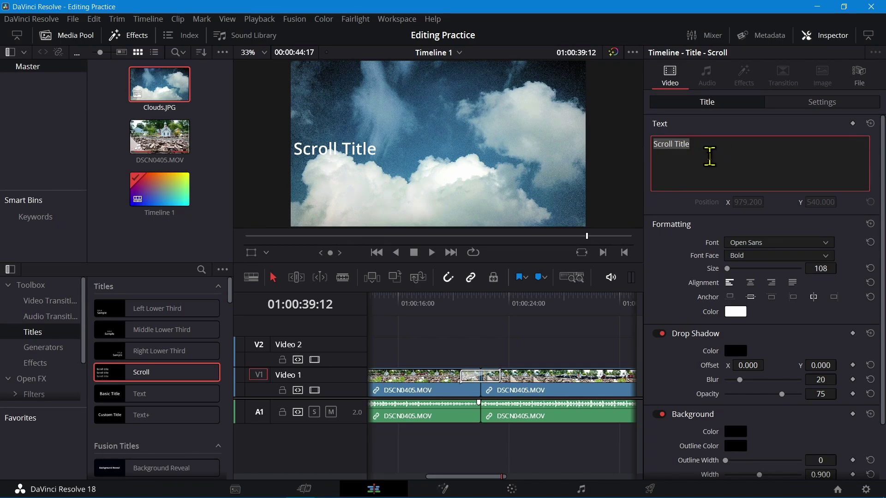
type("S")
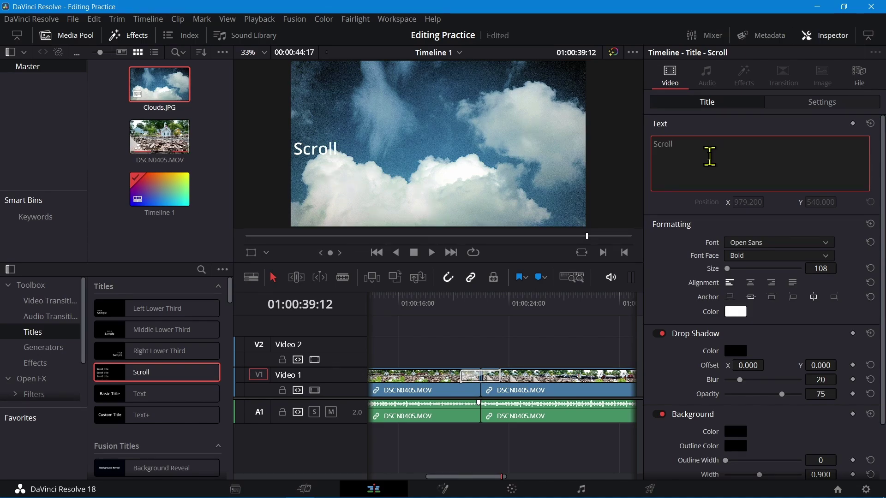
type("croll")
key("Return")
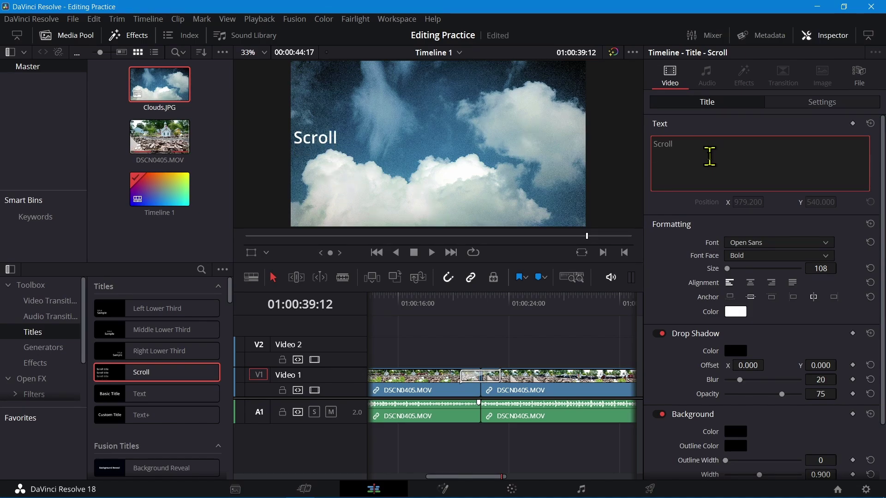
type("ending")
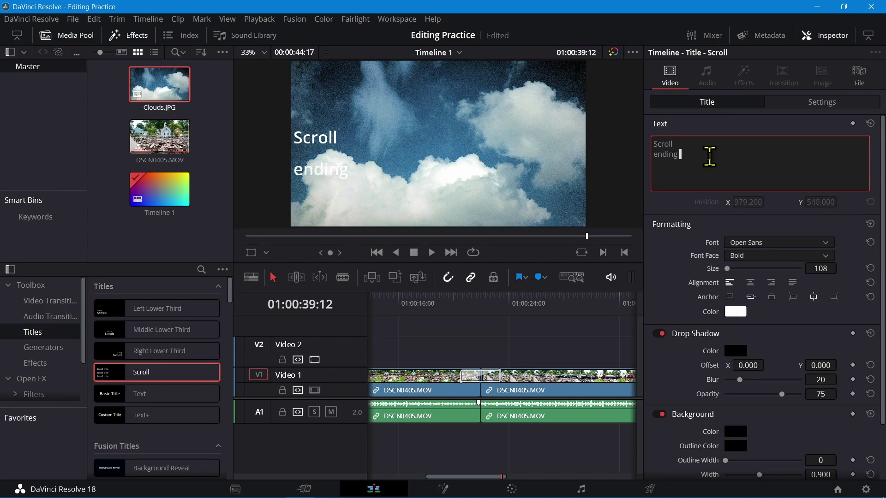
key("Return")
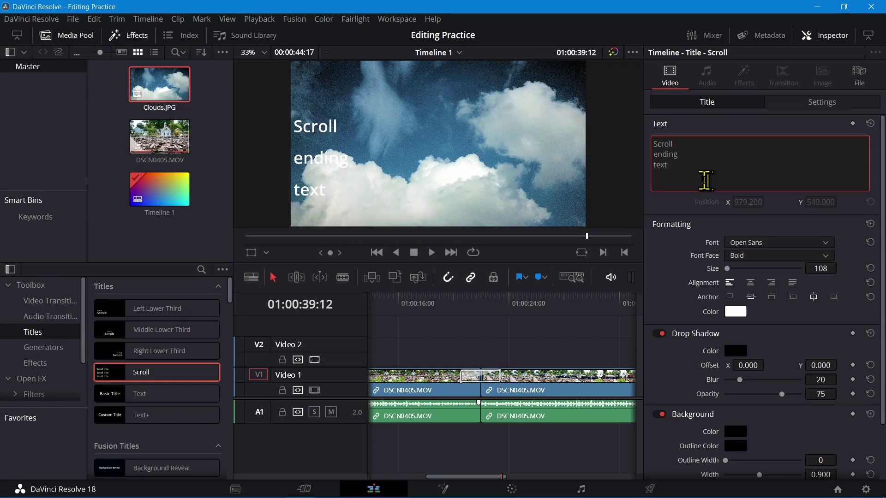
- Format the scrolling text in the OpineHeavy font, yellow (#ffff00) and center-aligned
left_click_drag(680, 164, 615, 115)
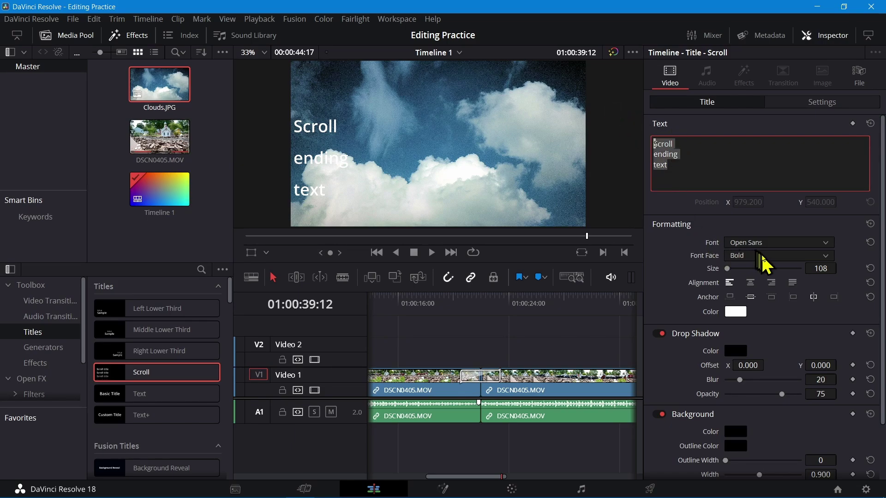
left_click(773, 241)
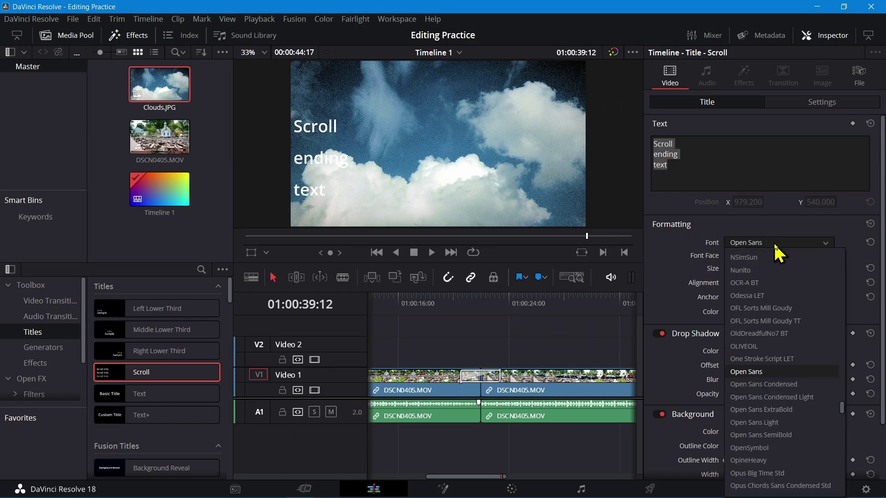
left_click(763, 461)
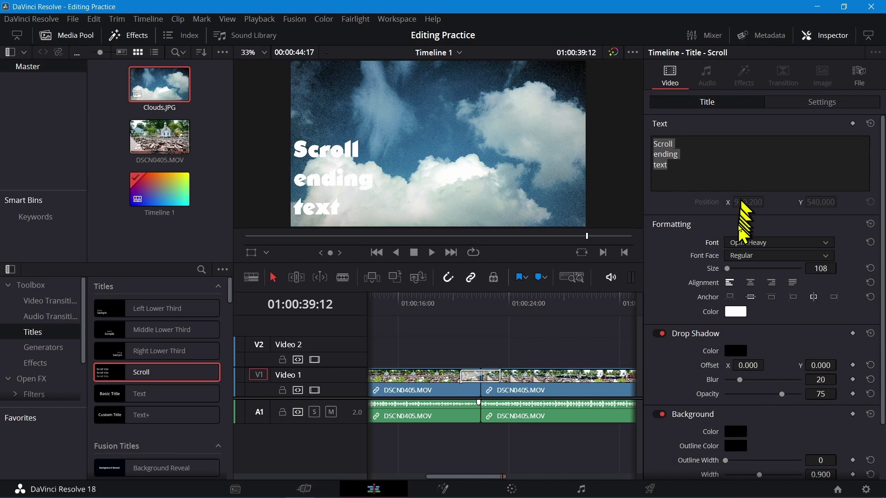
left_click(735, 313)
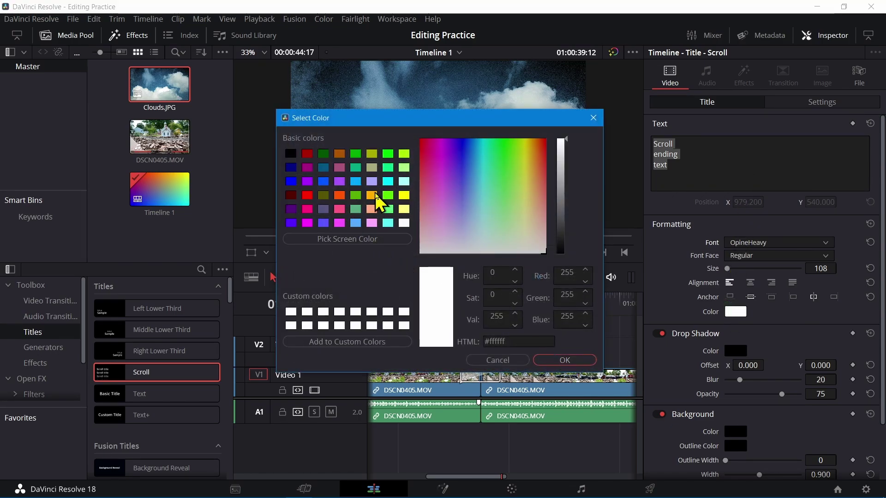
left_click(403, 196)
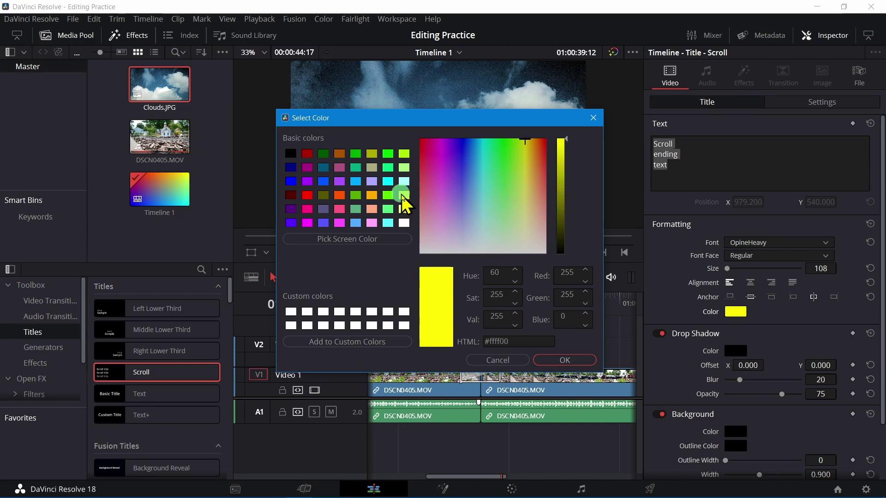
left_click(543, 359)
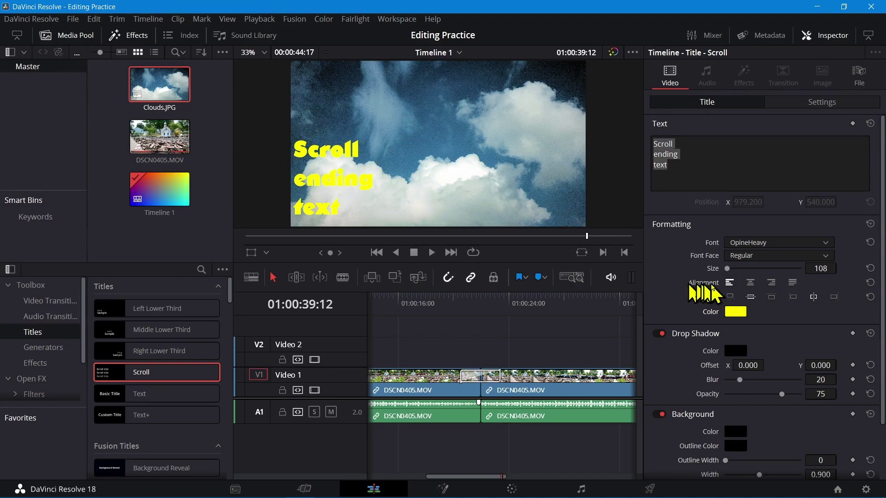
left_click(749, 283)
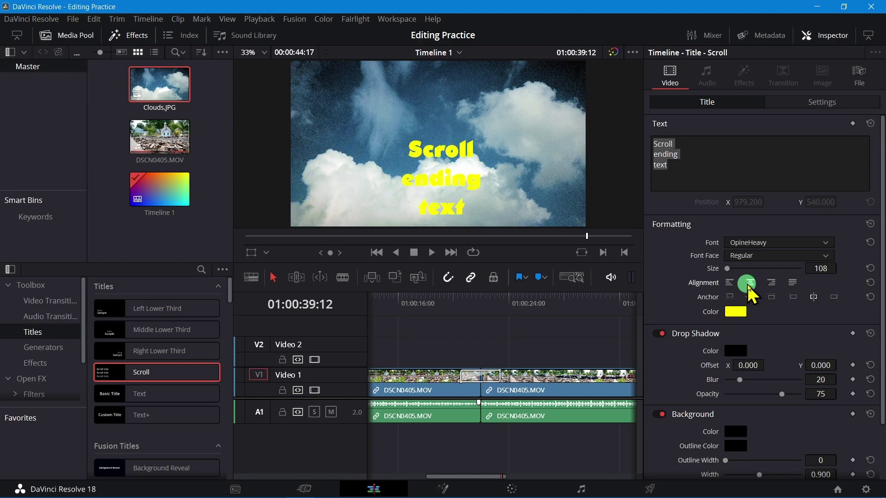
- Set the Scroll title's drop shadow to X and Y offsets of 16, blur 3 and opacity 95
scroll(773, 384, "down", 1)
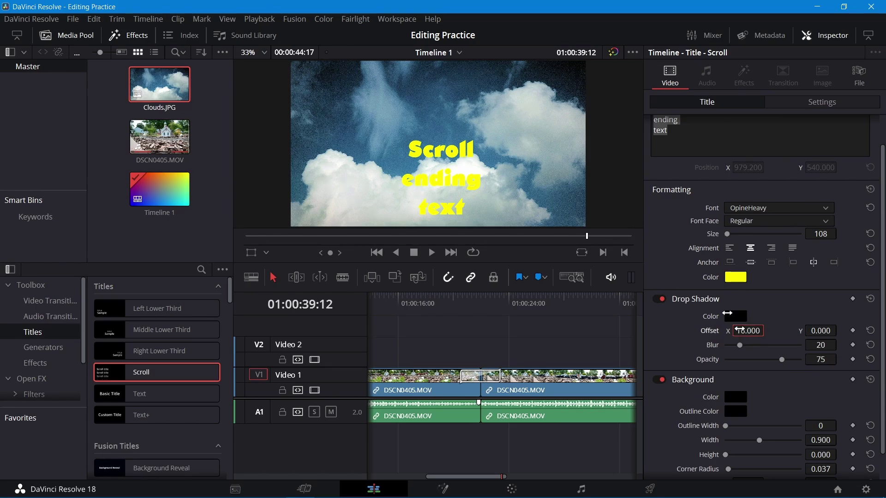
key("Tab")
type("16")
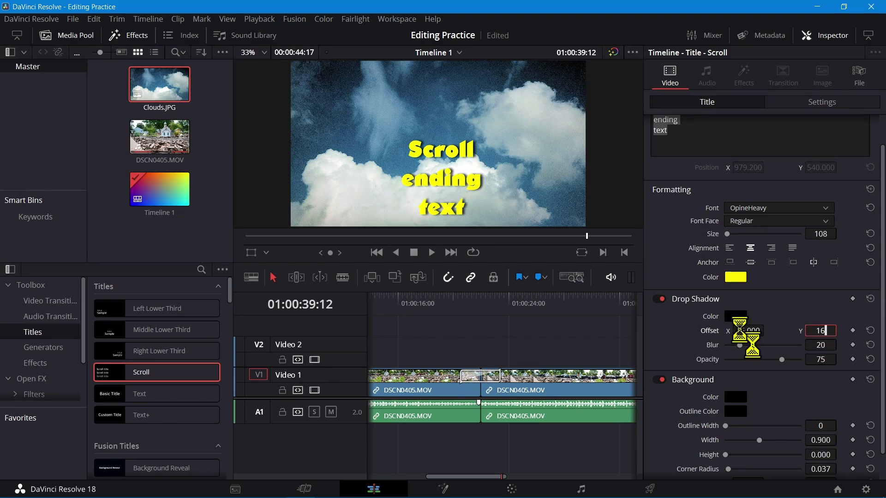
key("Return")
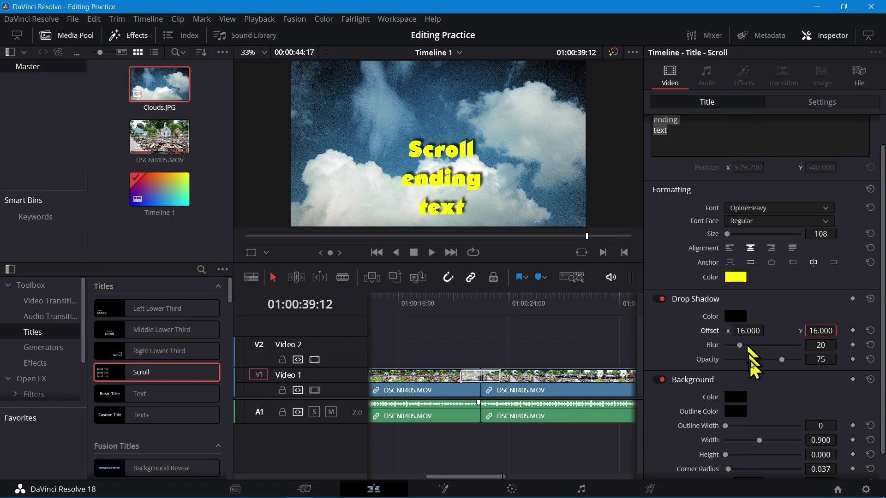
left_click(823, 345)
type("3")
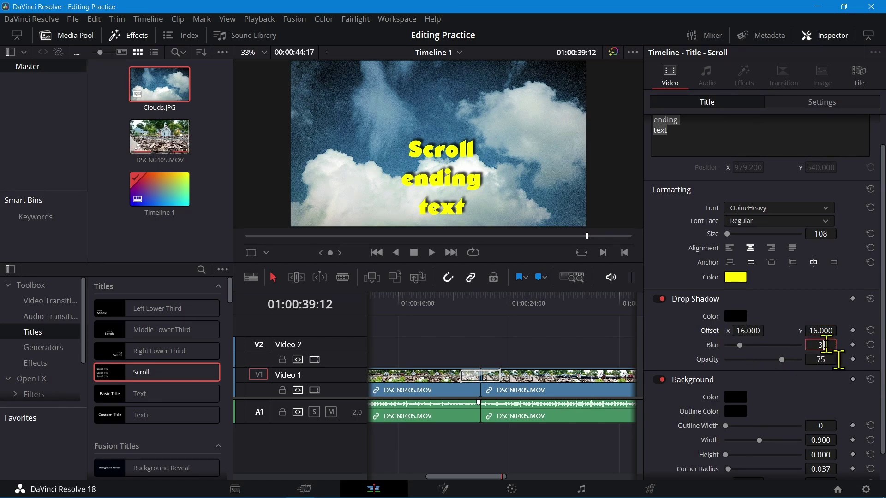
key("Tab")
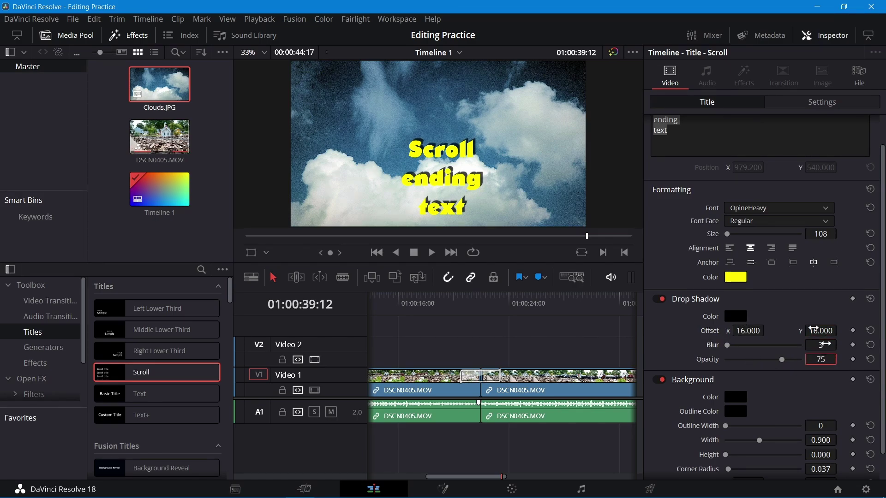
key("Return")
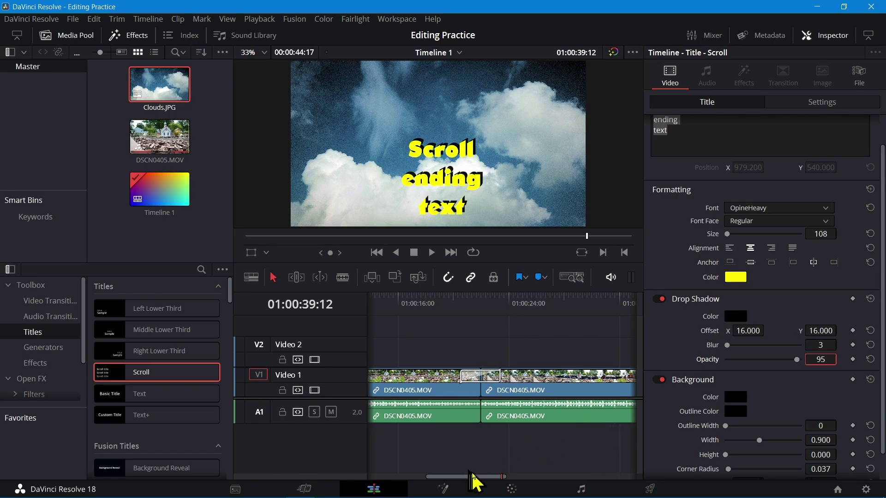
left_click_drag(474, 476, 530, 479)
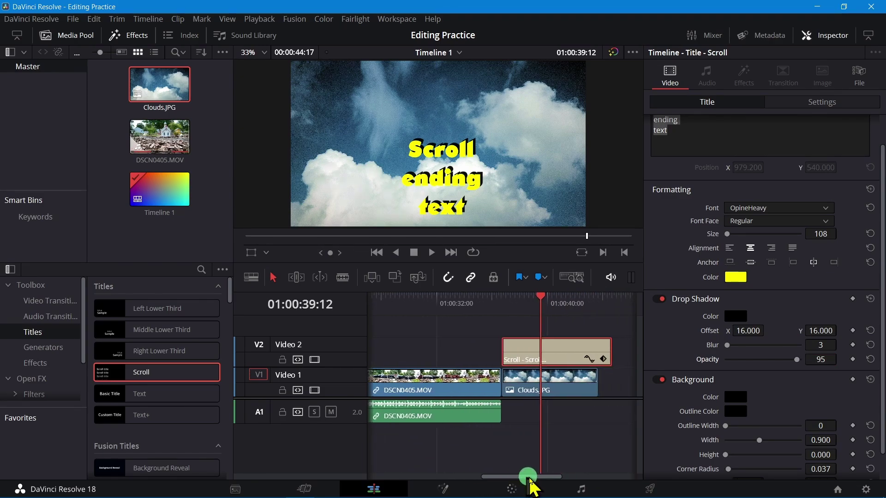
- Play back the ending of the timeline from shortly before the Clouds.JPG clip
left_click(462, 300)
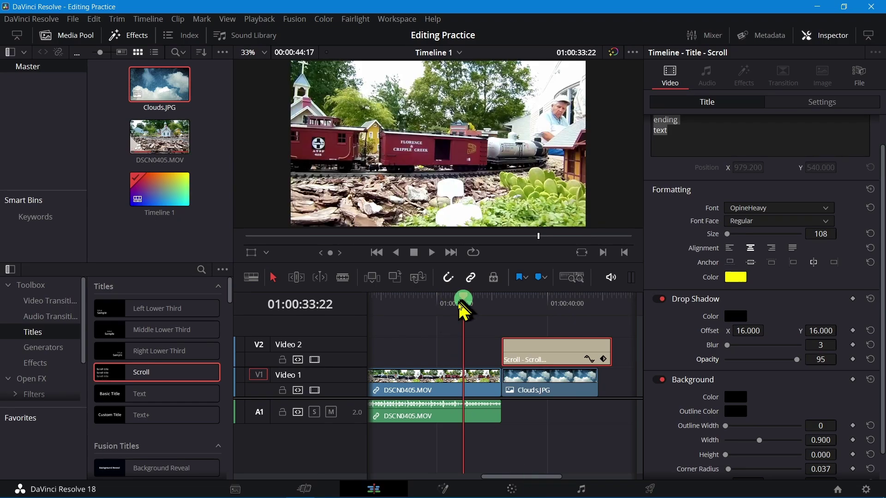
key("space")
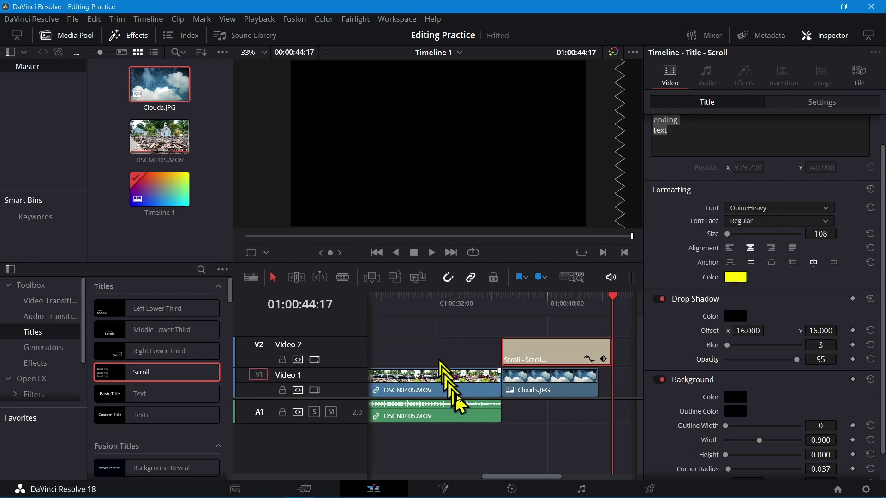
- Change the duration of the Clouds.JPG clip on Video 1 to 15 seconds (00:00:15:00)
left_click(555, 384)
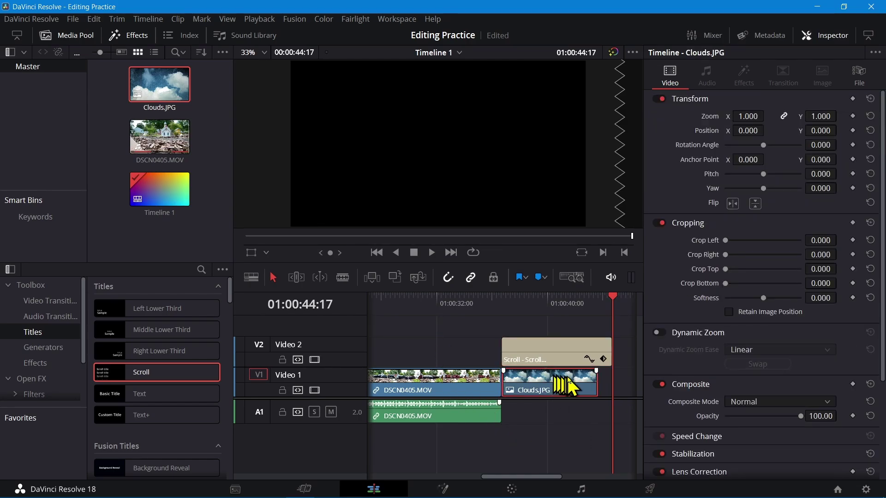
right_click(554, 388)
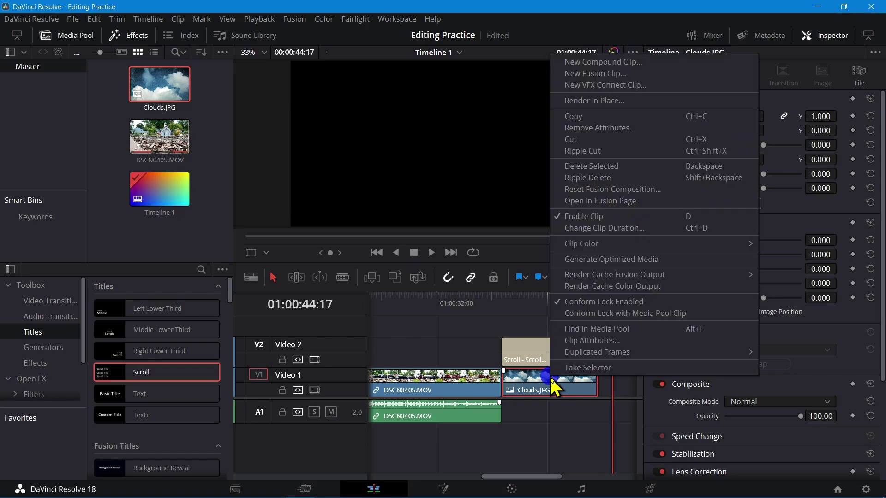
left_click(607, 230)
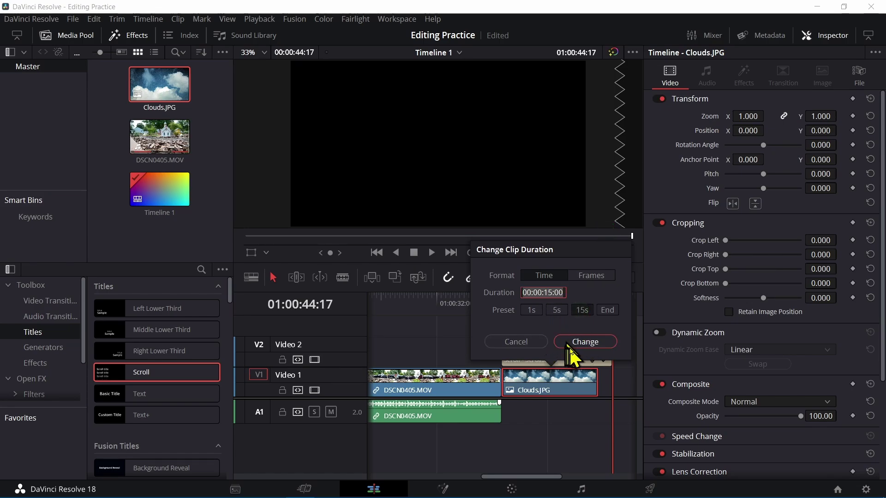
left_click(585, 342)
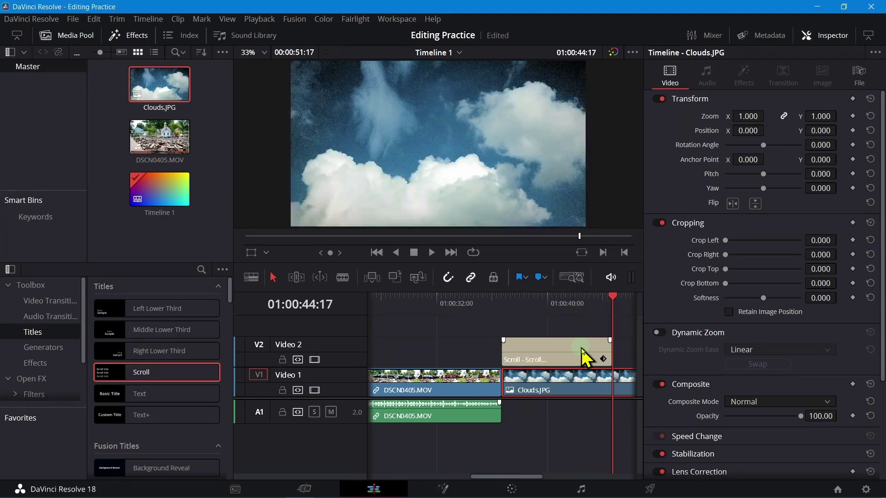
- Hide the Inspector and move the Scroll title on Video 2 to start about 1.5 seconds after the Clouds.JPG clip begins
left_click_drag(533, 476, 542, 476)
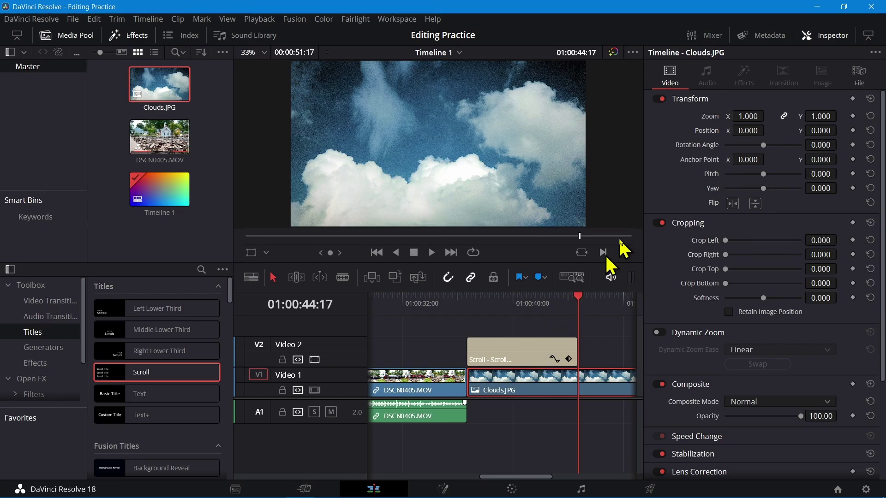
left_click(825, 39)
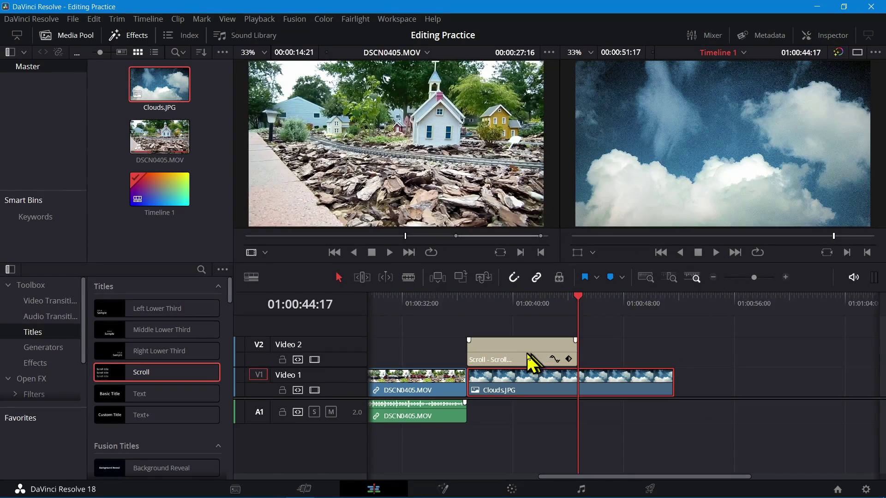
left_click_drag(526, 353, 547, 356)
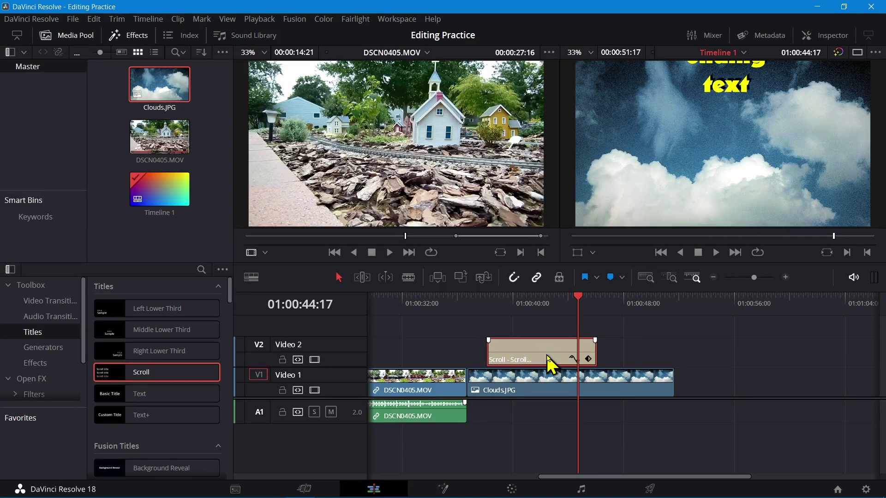
- Change the Scroll title's clip duration to 12 seconds (00:00:12:00)
key("ctrl+d")
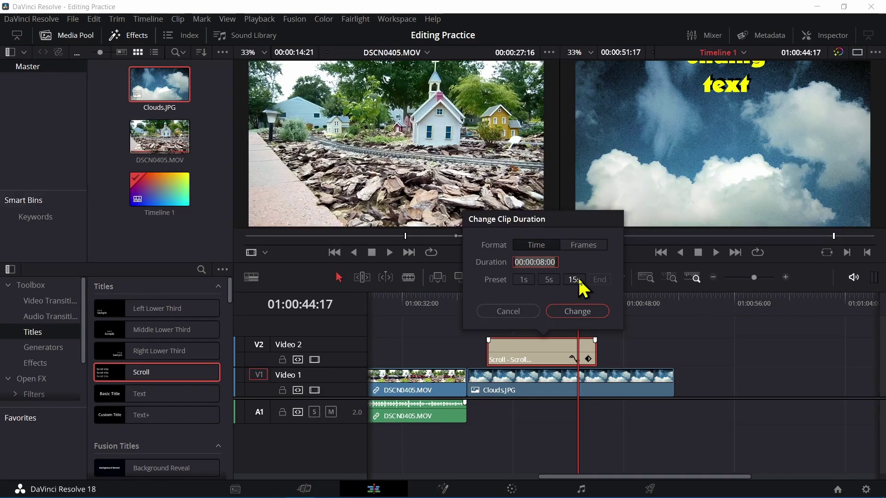
left_click(549, 262)
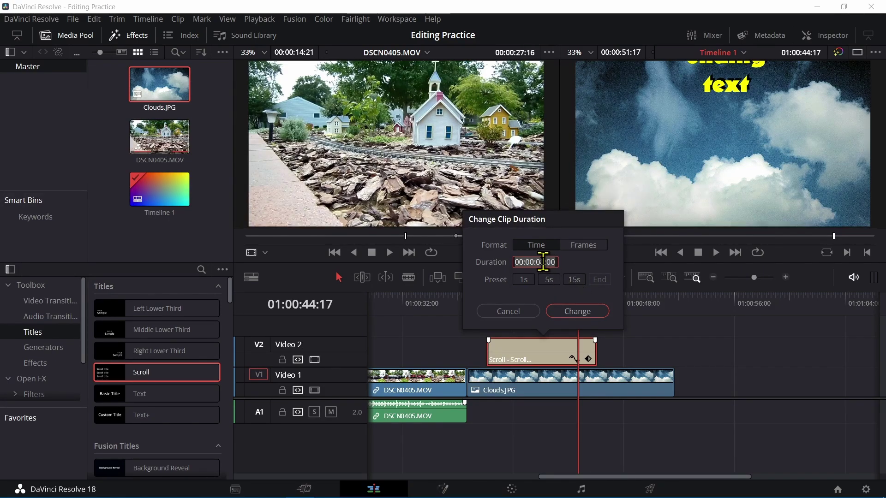
left_click(542, 262)
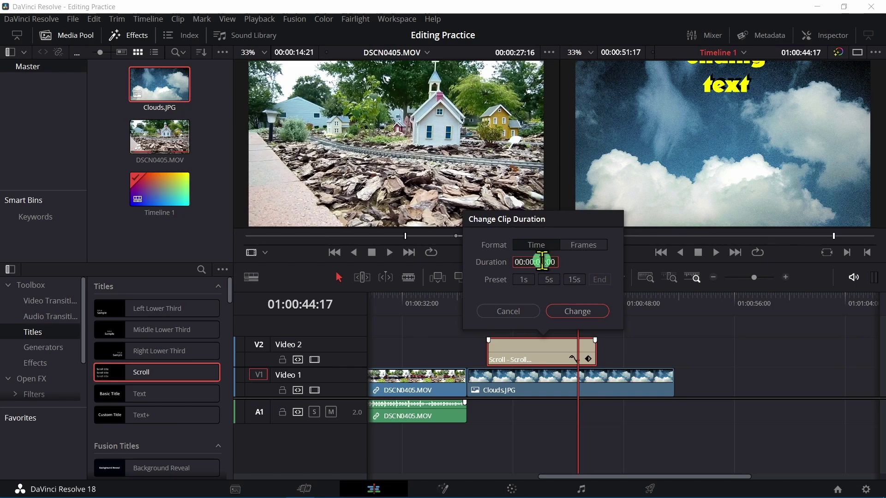
left_click(543, 262)
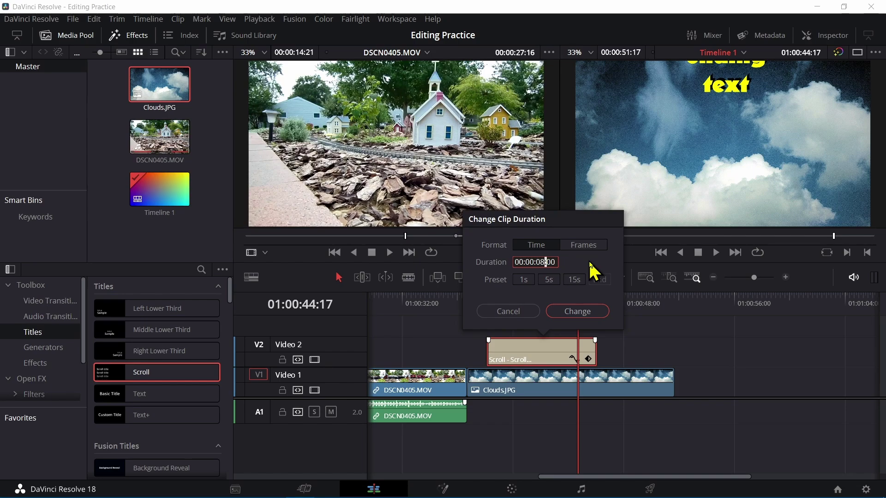
key("Left")
type("12")
key("Delete")
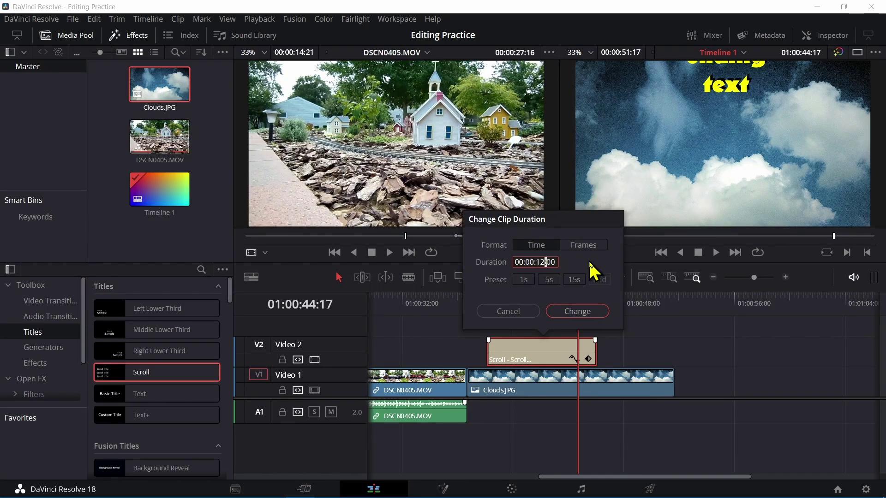
left_click(585, 308)
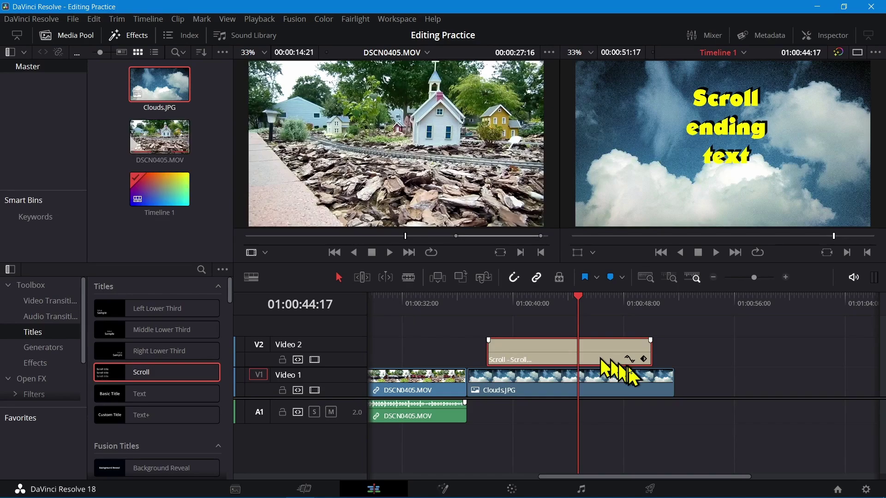
- Fade out the end of Clouds.JPG over about 1.3 seconds and add a Cross Dissolve between the preceding DSCN0405.MOV clip and Clouds.JPG
left_click(537, 386)
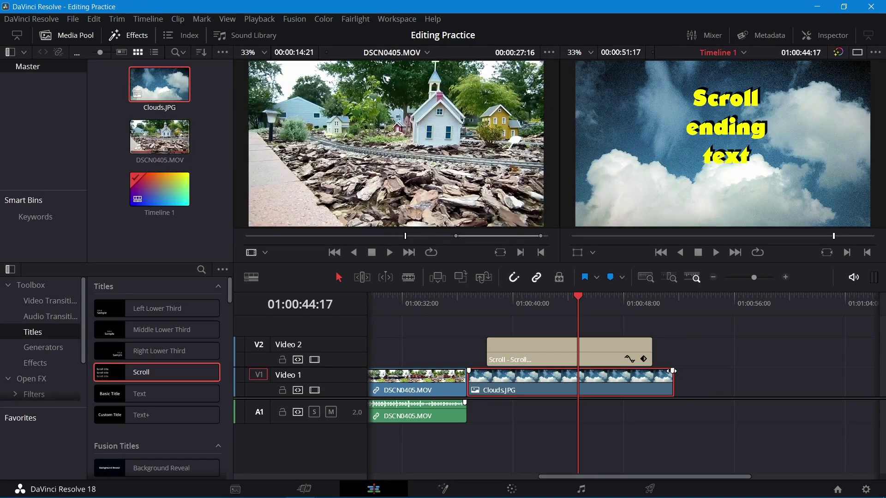
mouse_move(673, 371)
left_mouse_down()
mouse_move(655, 370)
mouse_move(673, 370)
left_mouse_up()
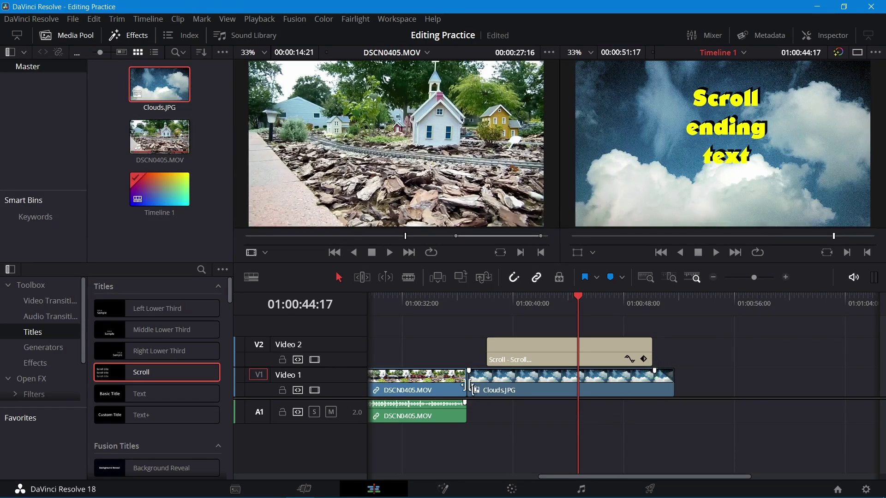
left_click(465, 297)
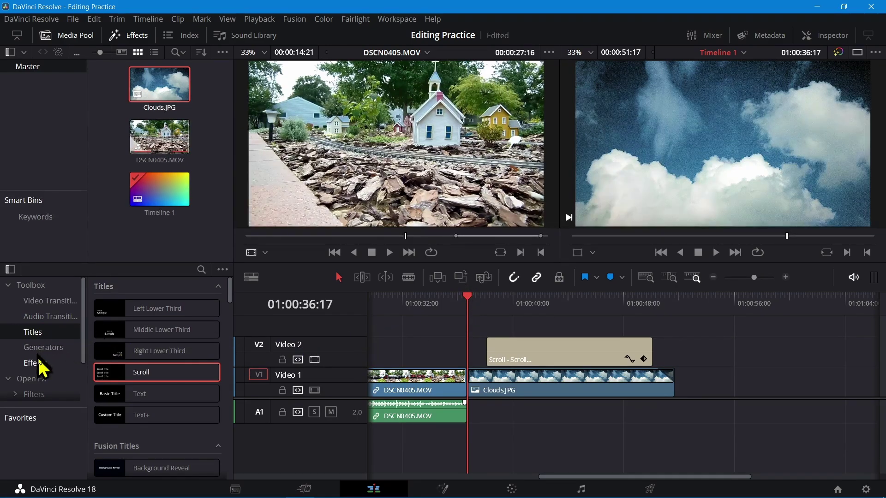
left_click(41, 303)
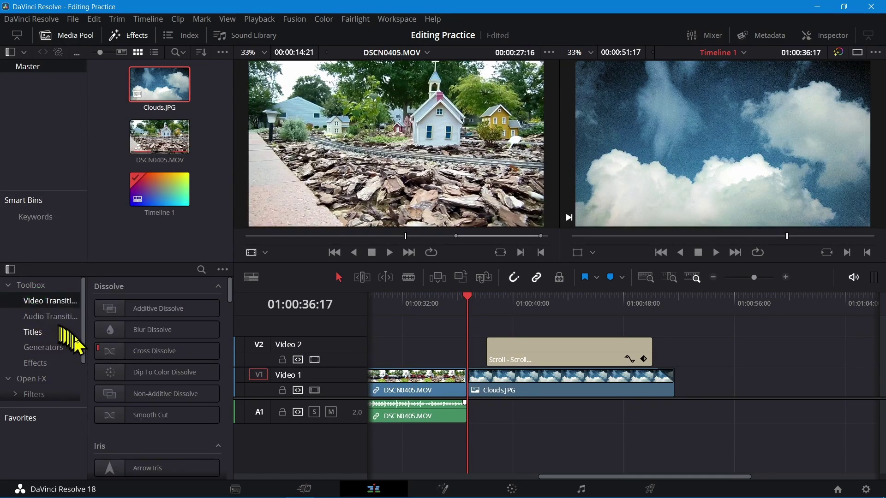
left_click_drag(112, 350, 476, 391)
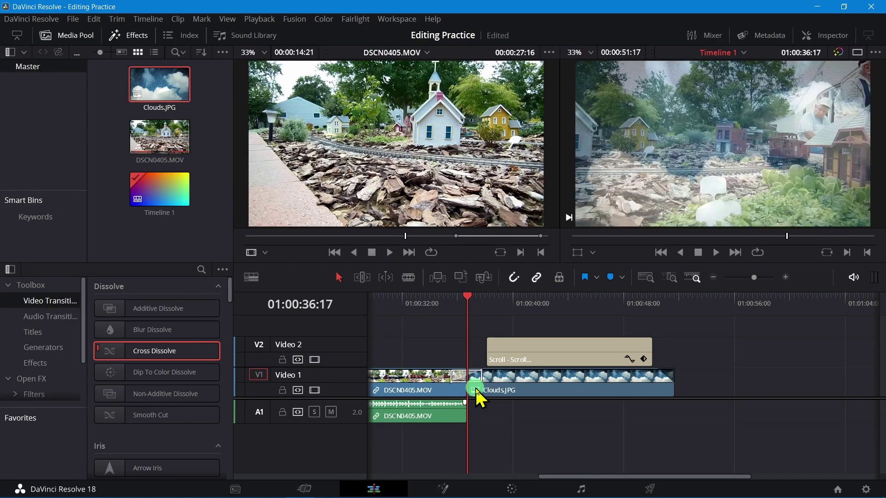
- Play back the ending from just before the Cross Dissolve and fit the full timeline in view
left_click(439, 302)
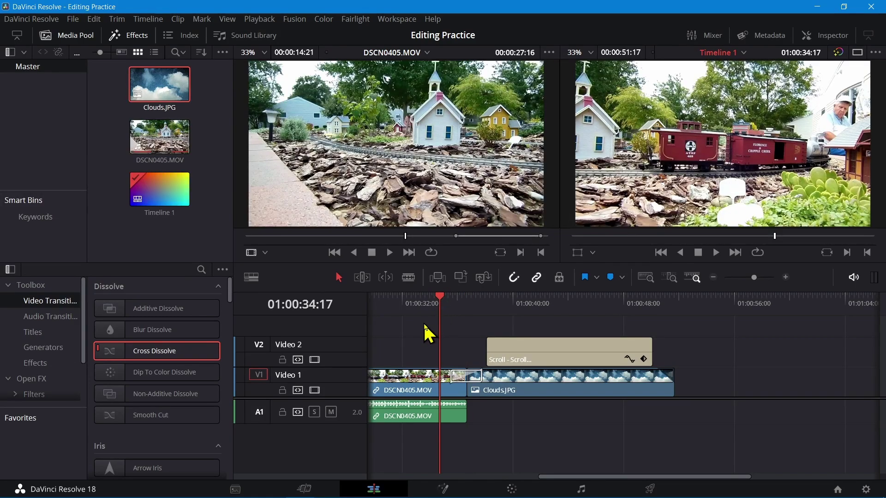
key("space")
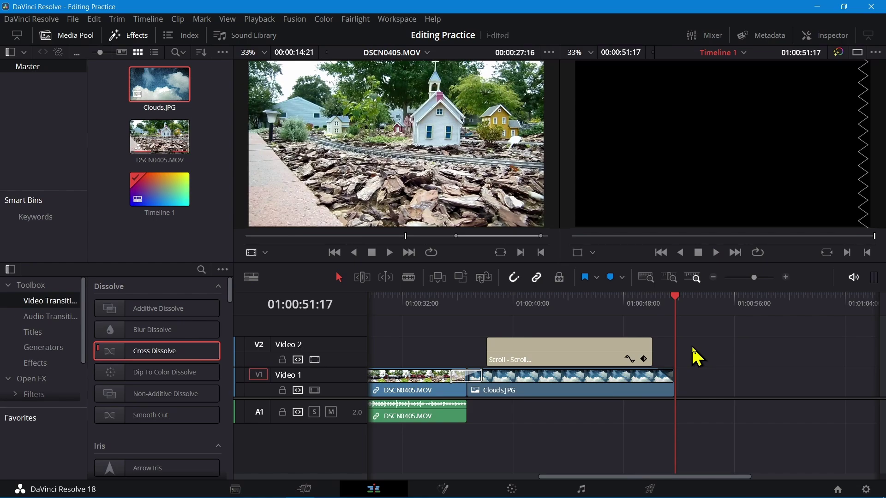
left_click(645, 281)
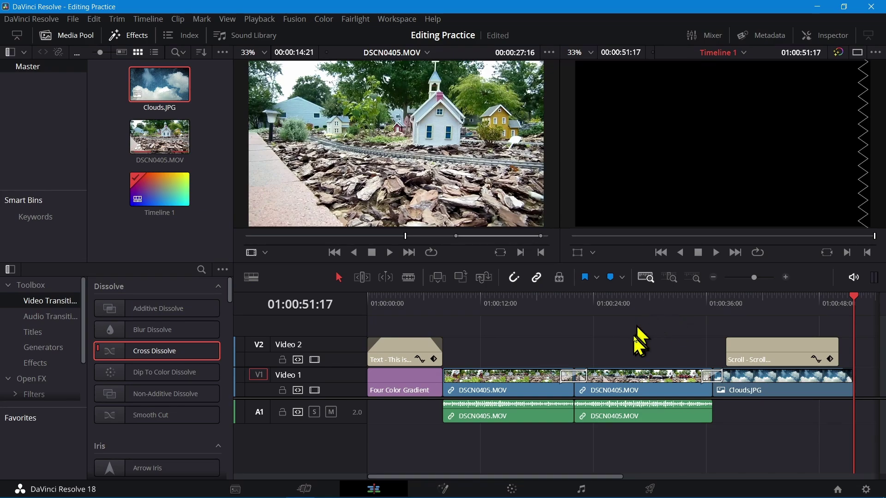
- Set up the timeline for delivery with the YouTube 1080p render preset, keeping the 1920 x 1080 HD resolution
left_click(651, 489)
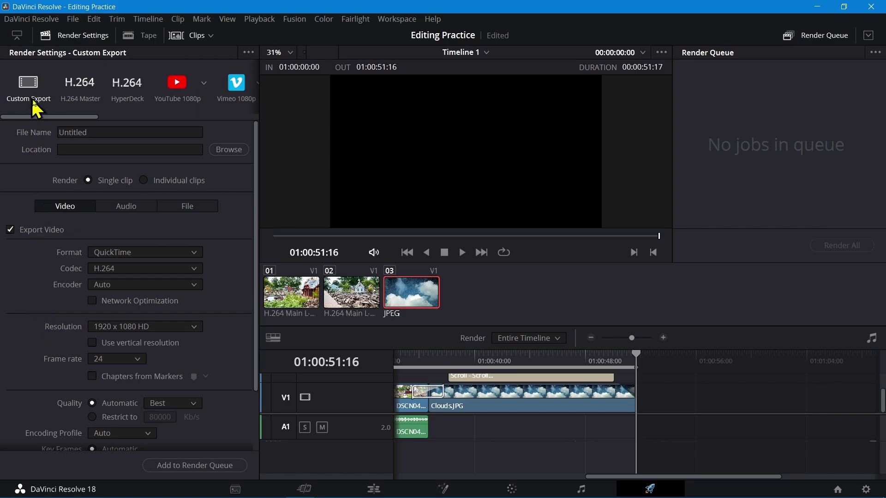
left_click(174, 84)
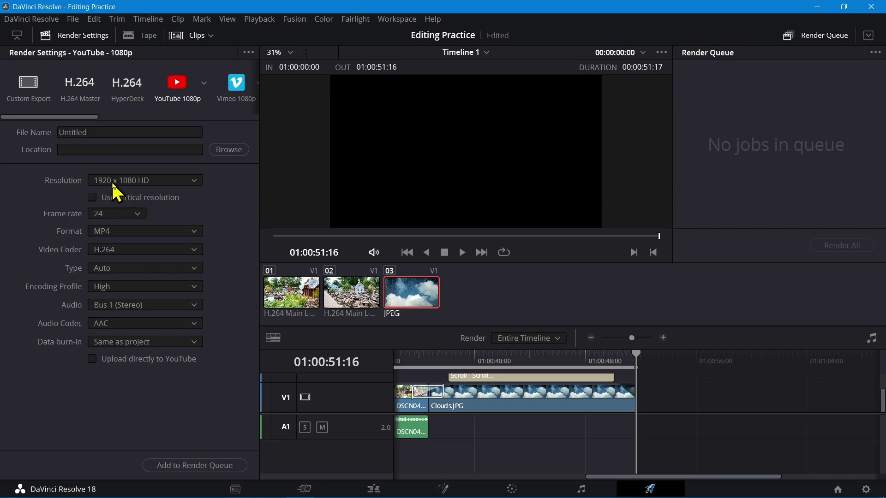
left_click(192, 179)
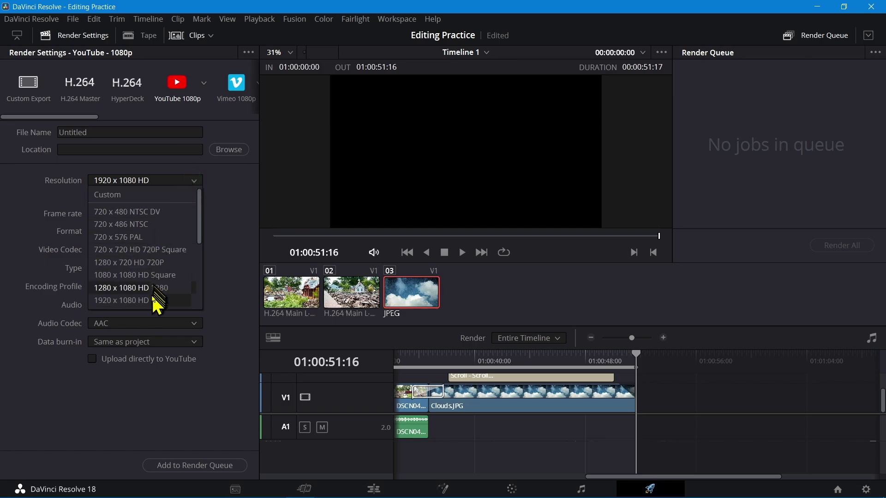
left_click(227, 253)
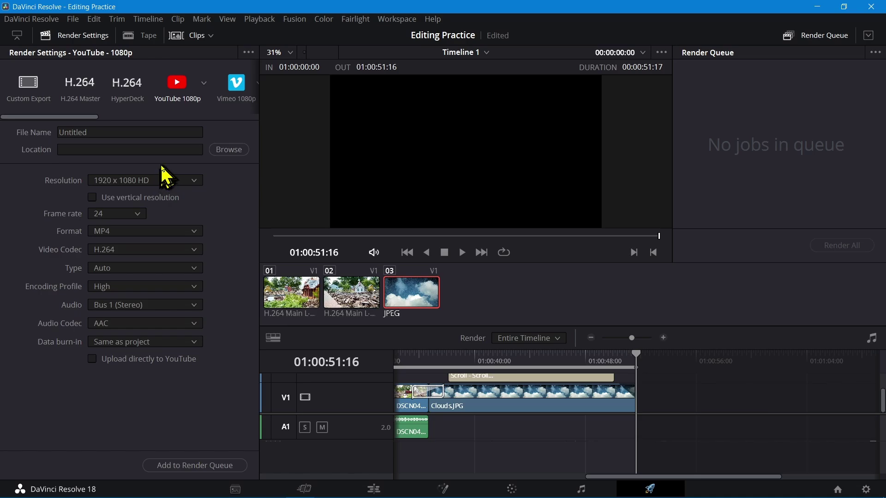
- Name the render file "Practice Editing" and set its location to the Video Clips 2 folder inside Editing with Davinci Resolve
left_click_drag(95, 132, 43, 133)
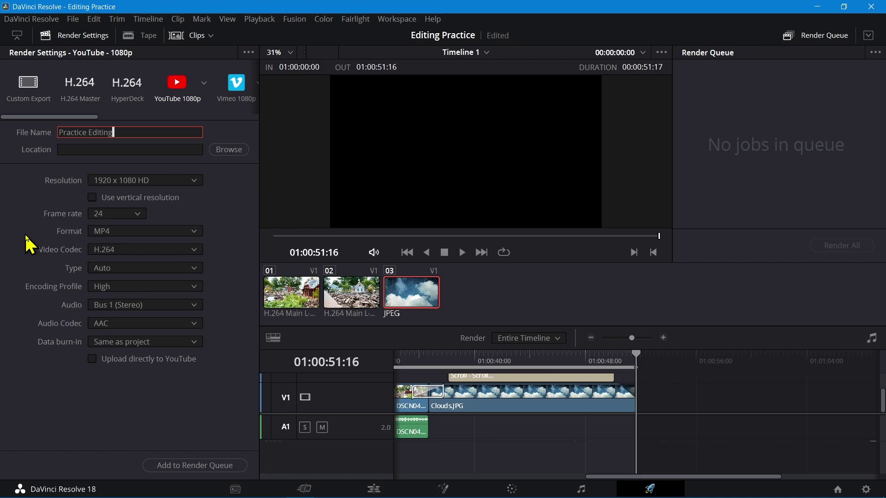
left_click(228, 149)
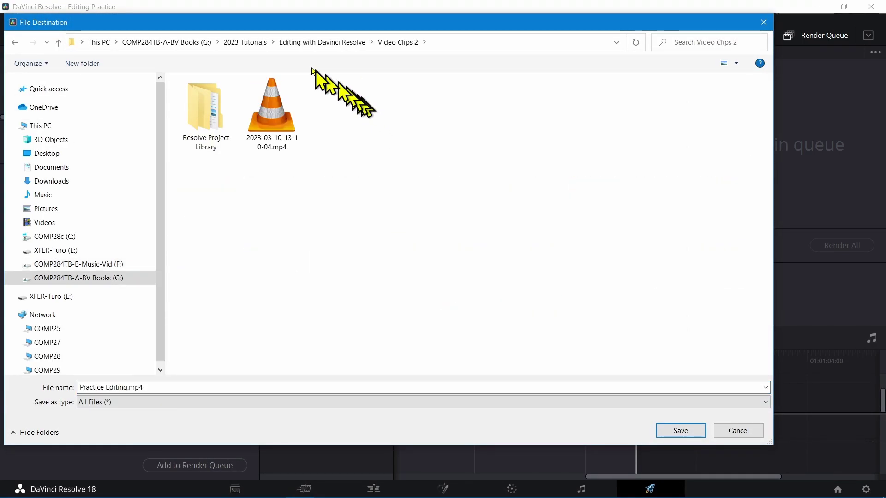
left_click_drag(248, 22, 300, 23)
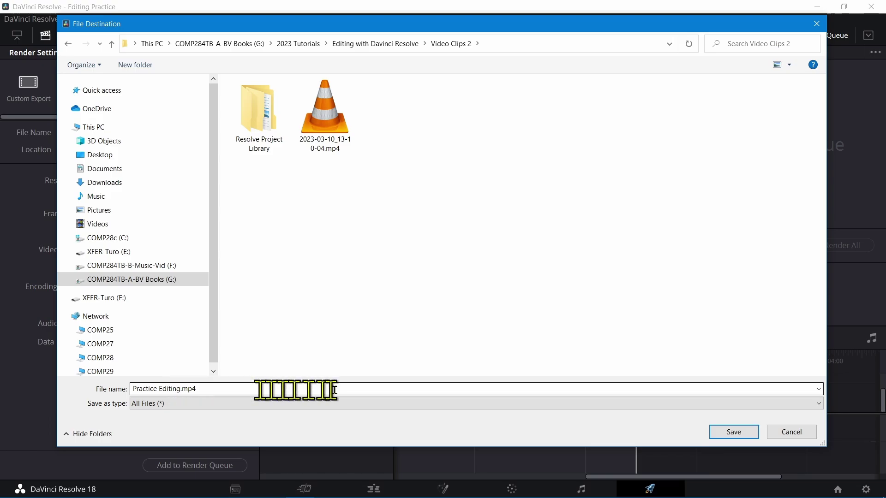
left_click(722, 432)
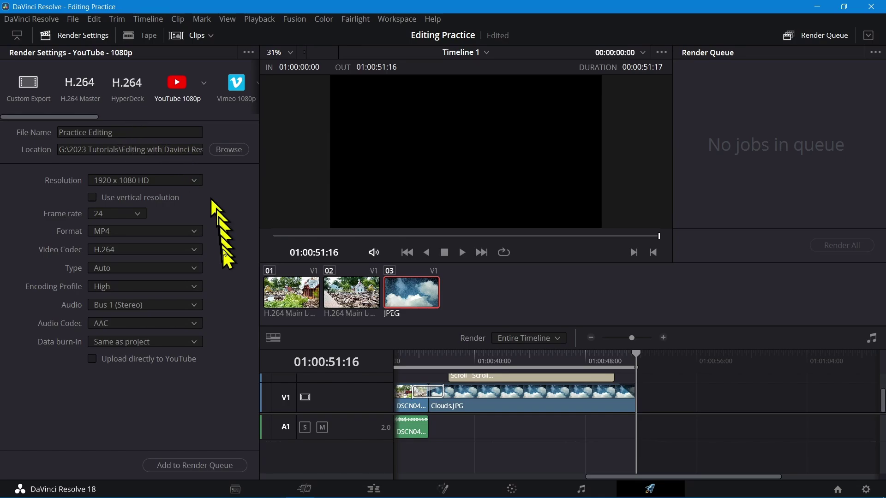
- Add the Practice Editing render to the queue, render all queued jobs and return to the Edit page
left_click(199, 466)
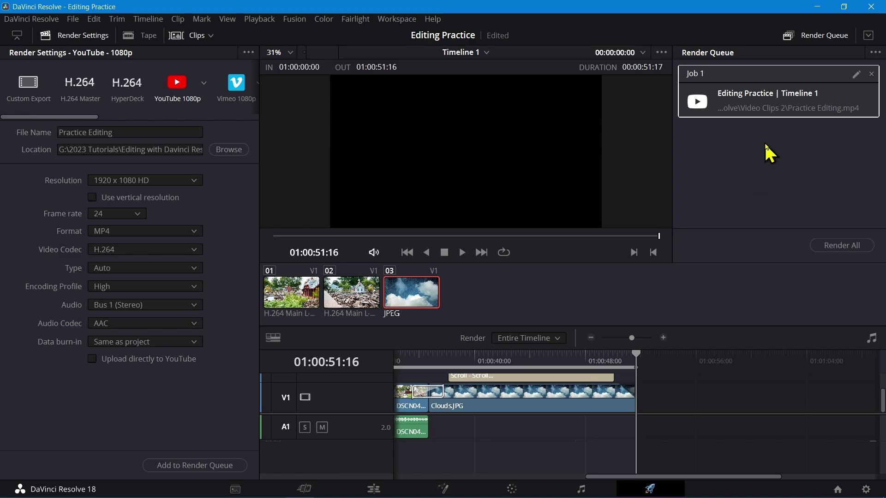
left_click(842, 246)
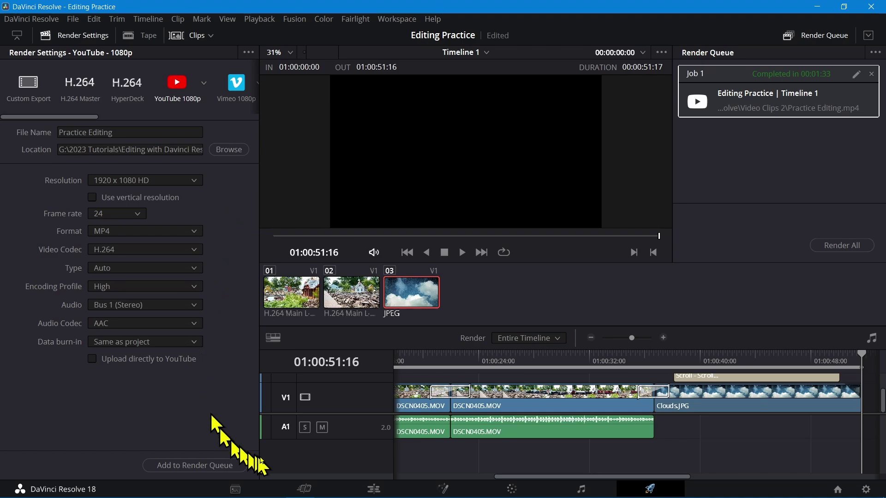
left_click(376, 491)
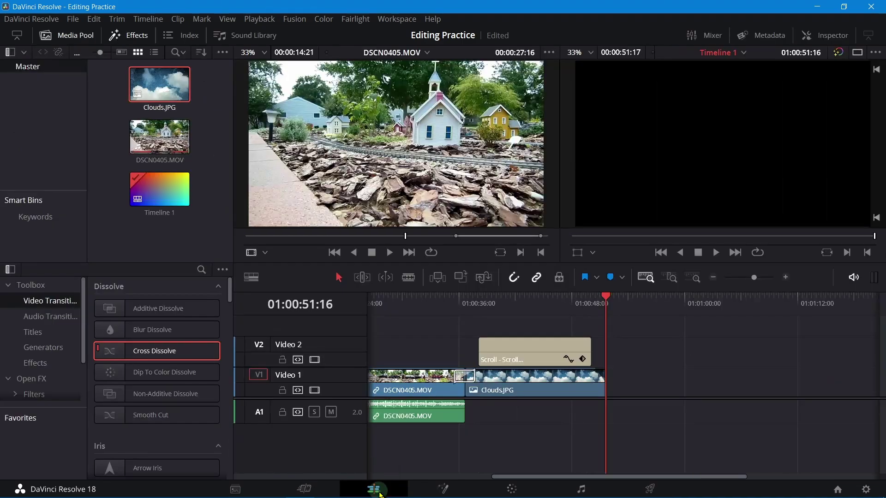